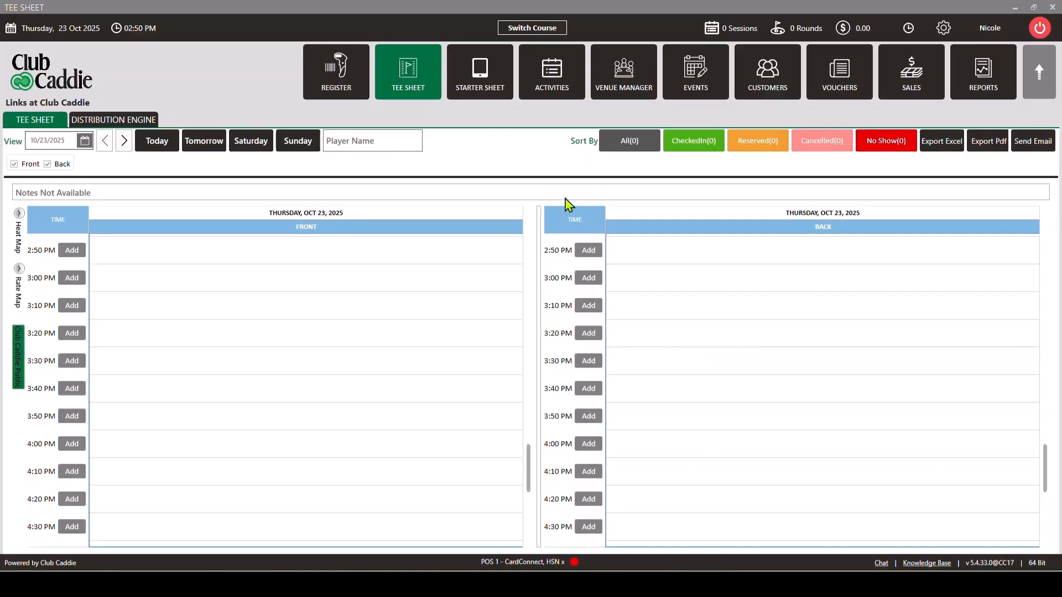
# - Start an 18-hole booking for the 2:50 PM front tee time, assign the newest customer as player 1 and view their profile
pyautogui.click(72, 250)
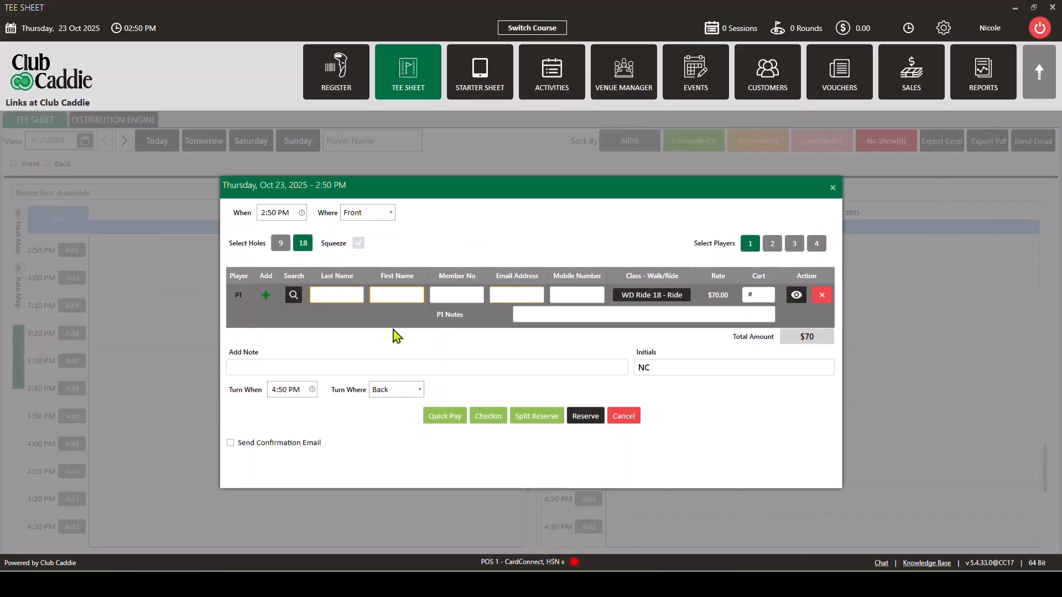
pyautogui.click(292, 298)
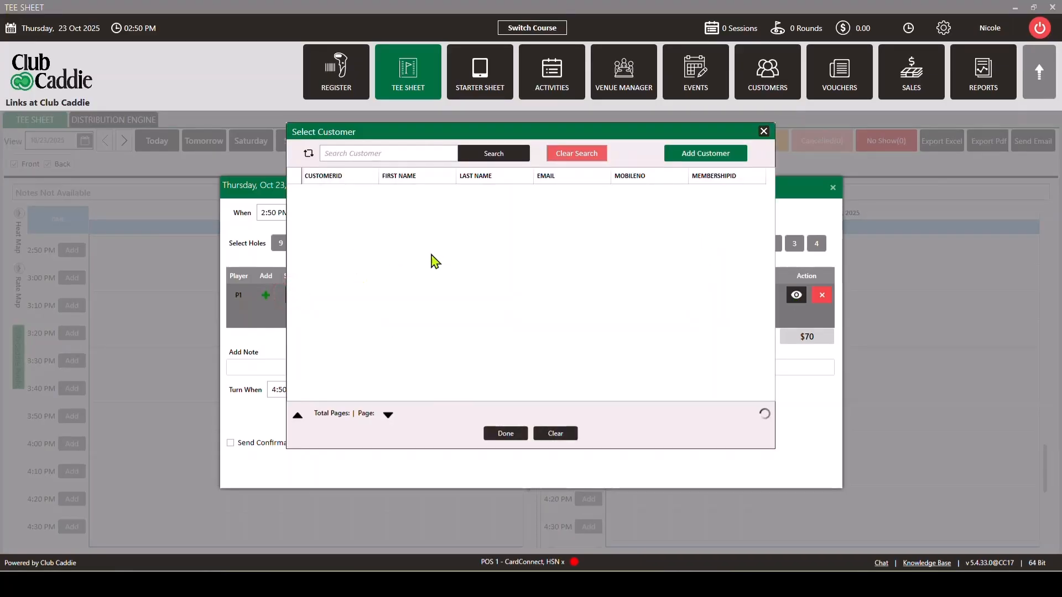
pyautogui.click(396, 193)
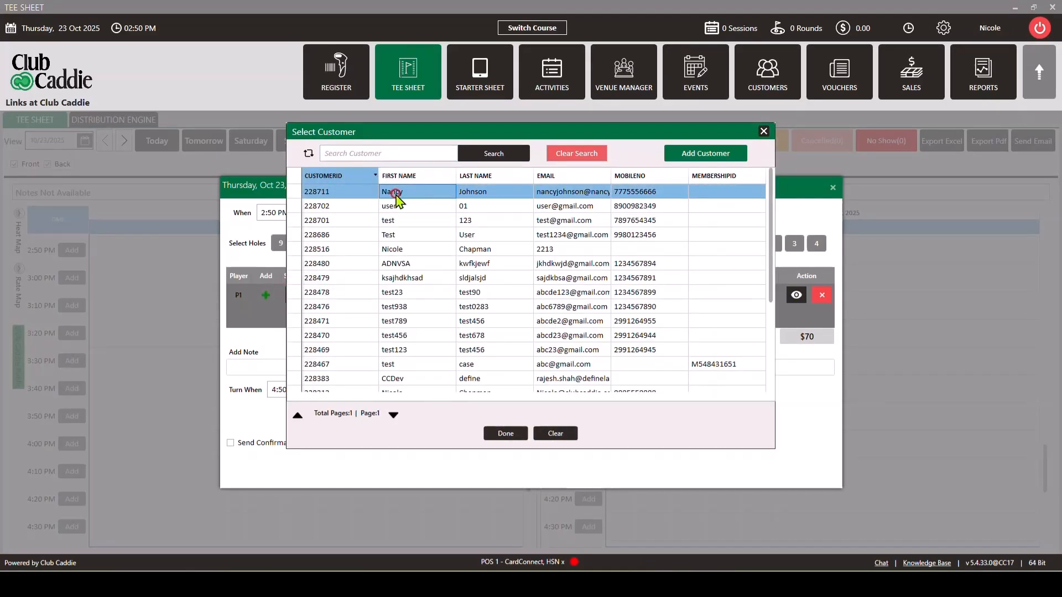
pyautogui.click(511, 435)
pyautogui.click(795, 296)
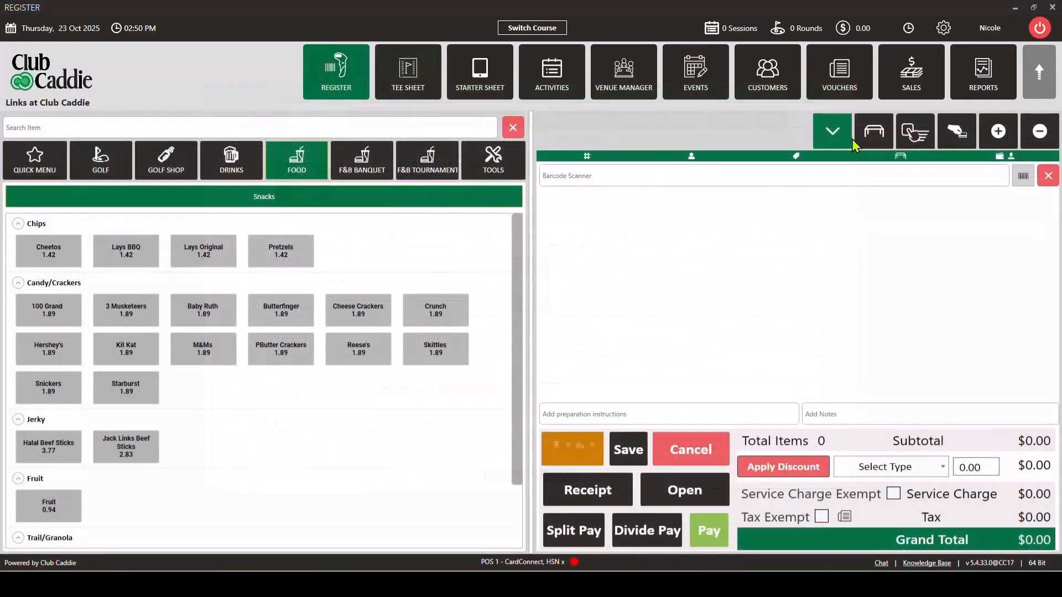
# - Start a quick order in the register, assign the newest customer and an employee to it, and show the order's profile option
pyautogui.click(910, 135)
pyautogui.rightClick(568, 140)
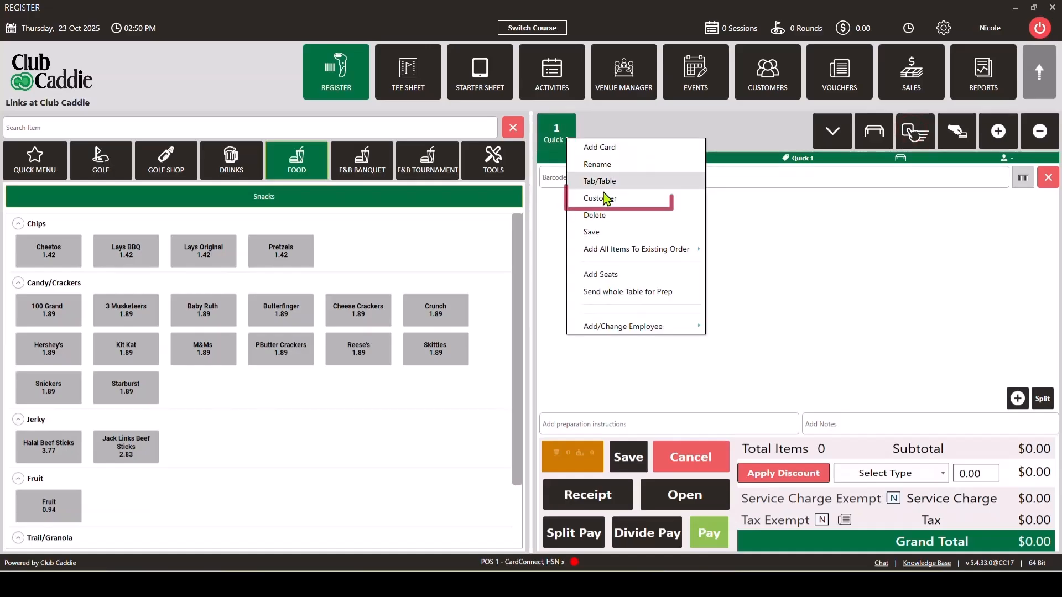
pyautogui.click(608, 202)
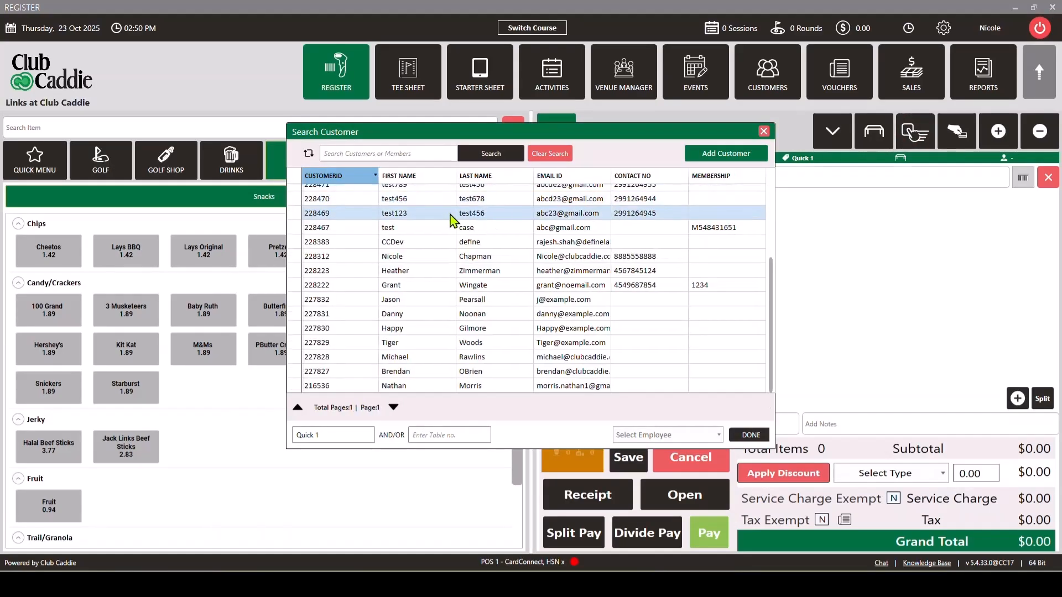
pyautogui.scroll(3, 440, 265)
pyautogui.click(414, 194)
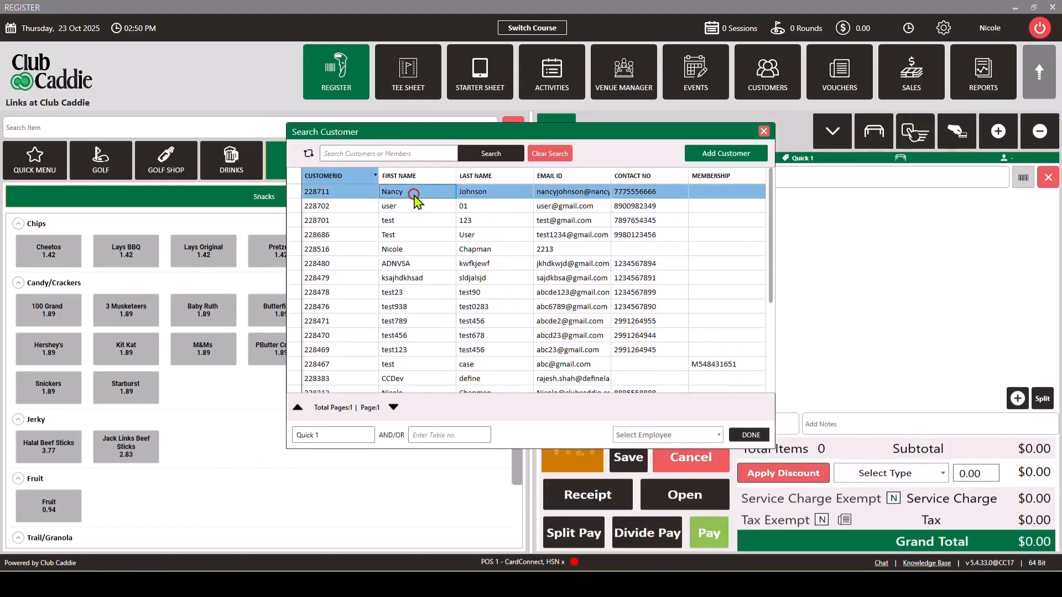
pyautogui.click(751, 435)
pyautogui.click(614, 329)
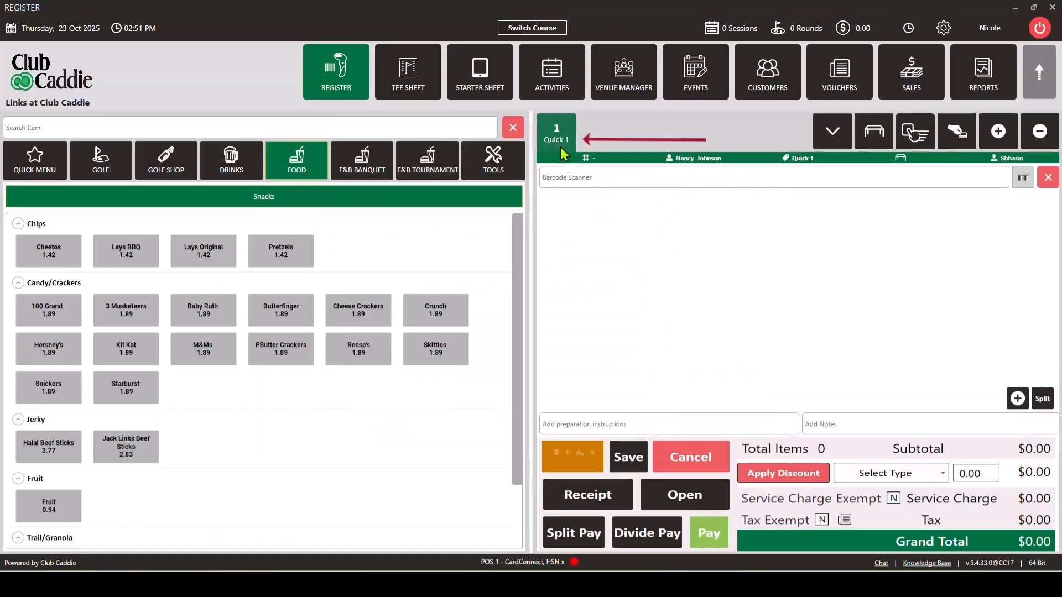
pyautogui.rightClick(558, 142)
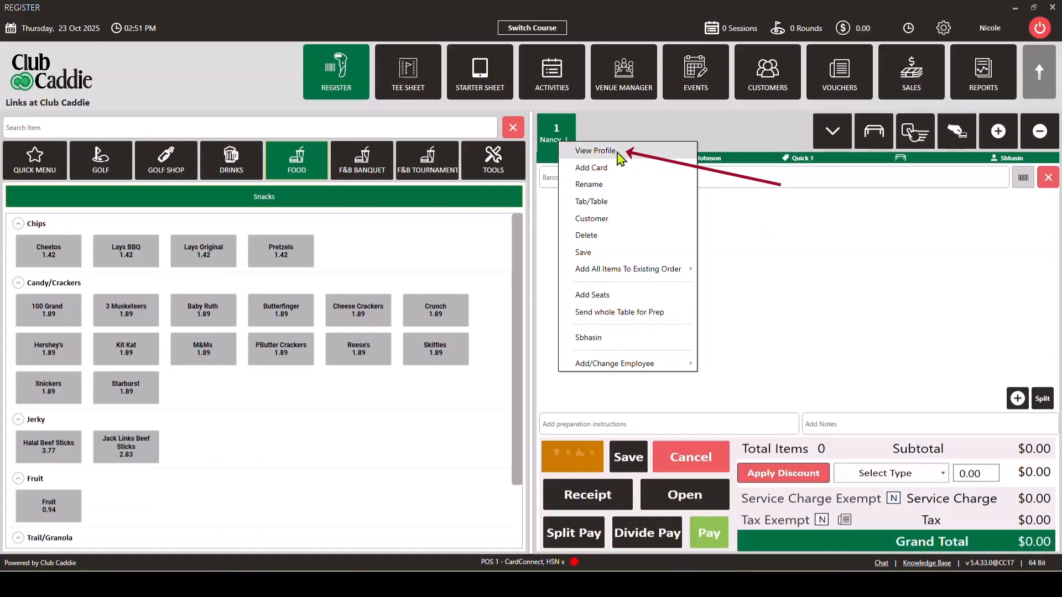
# - Open the newest customer's profile from the full customer list and examine the general contact details
pyautogui.click(790, 84)
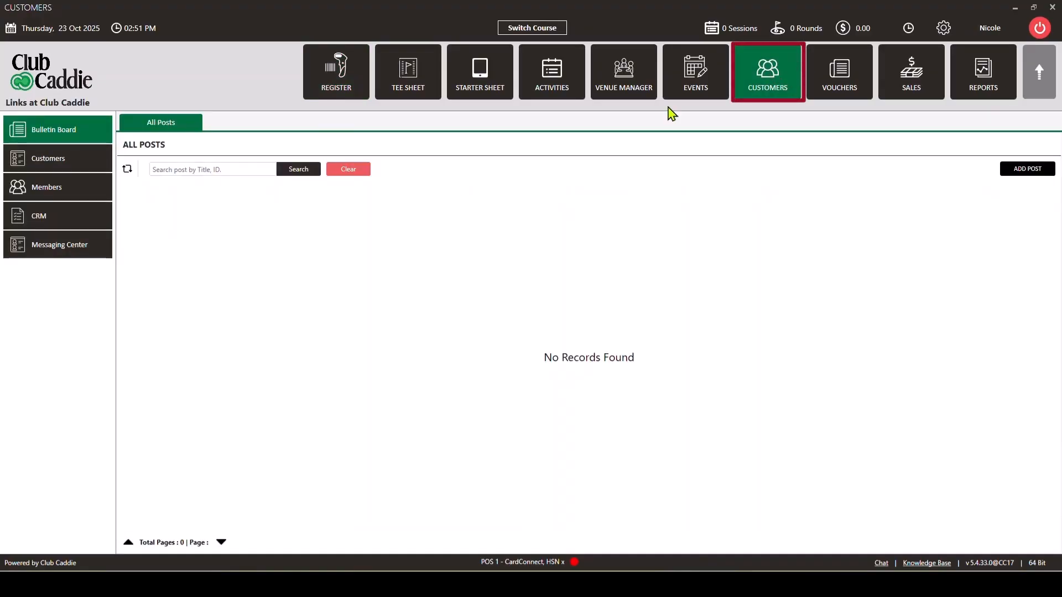
pyautogui.click(62, 159)
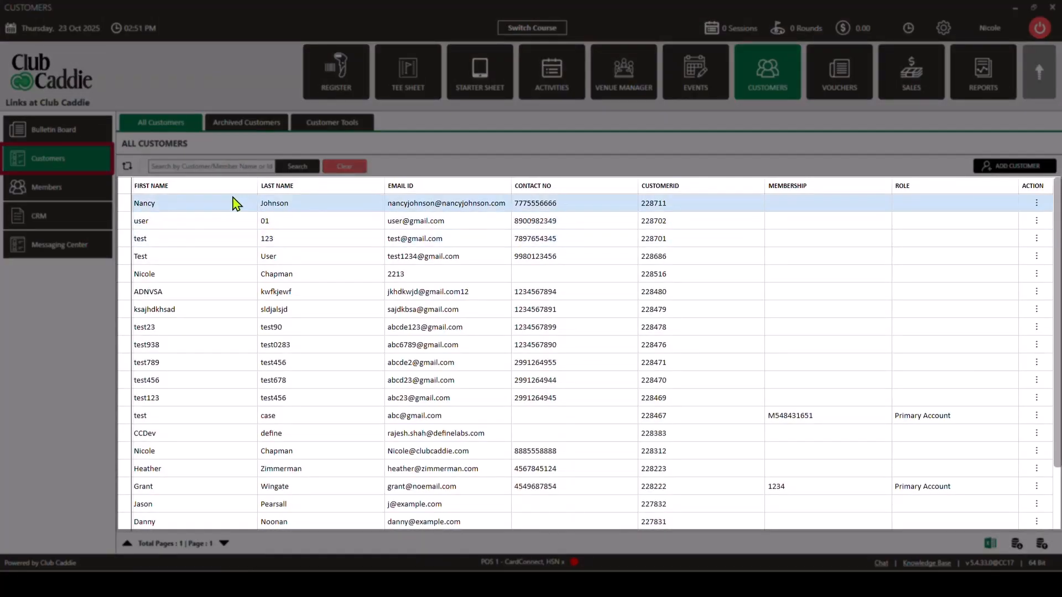
pyautogui.doubleClick(233, 205)
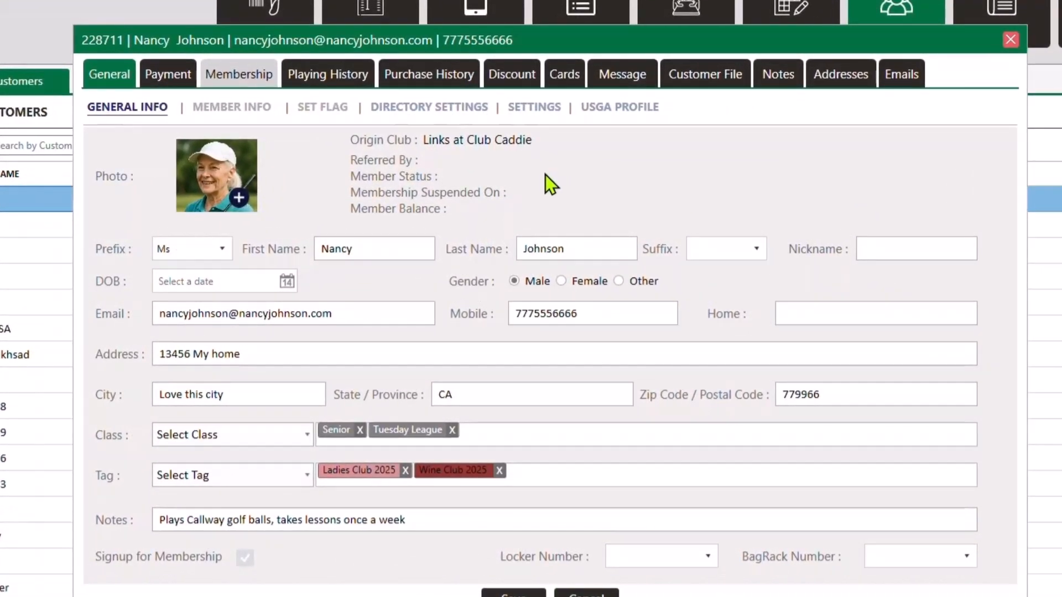
pyautogui.click(812, 396)
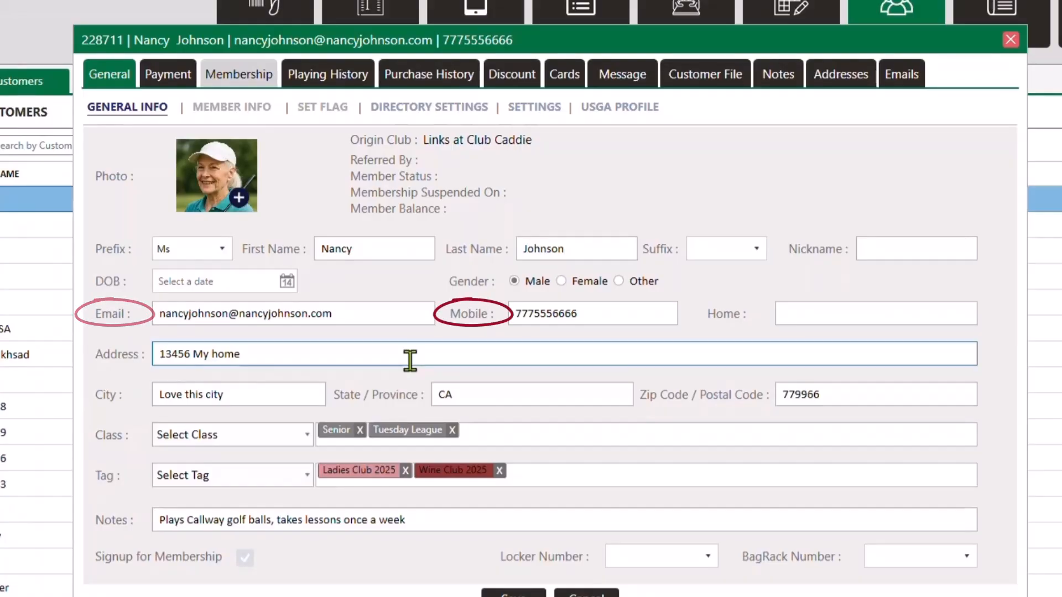
pyautogui.click(572, 313)
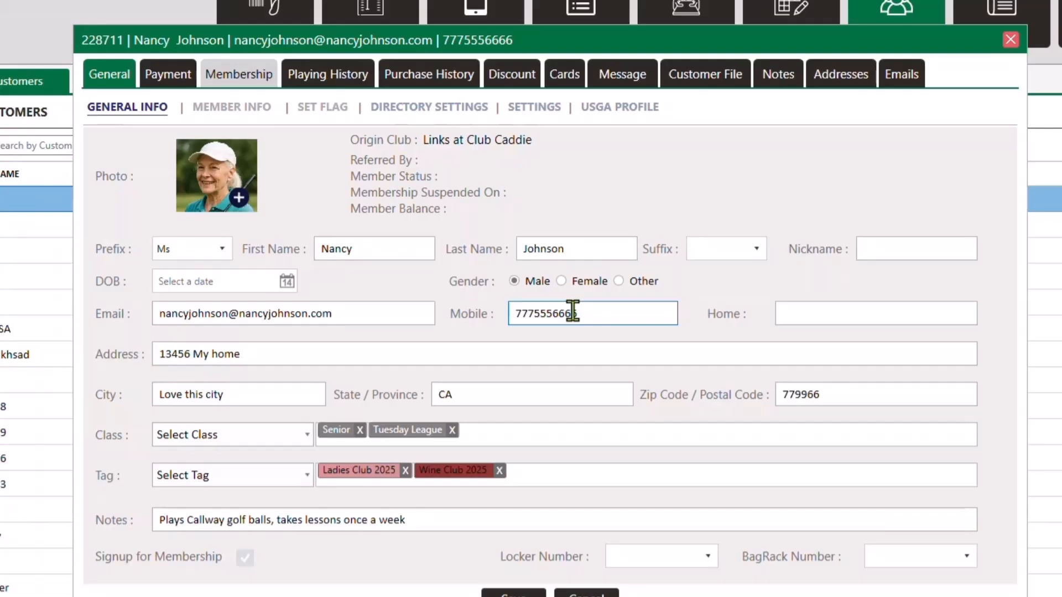
# - Review the customer's payment methods, playing and purchase history, discounts, cards, customer files and notes
pyautogui.click(164, 78)
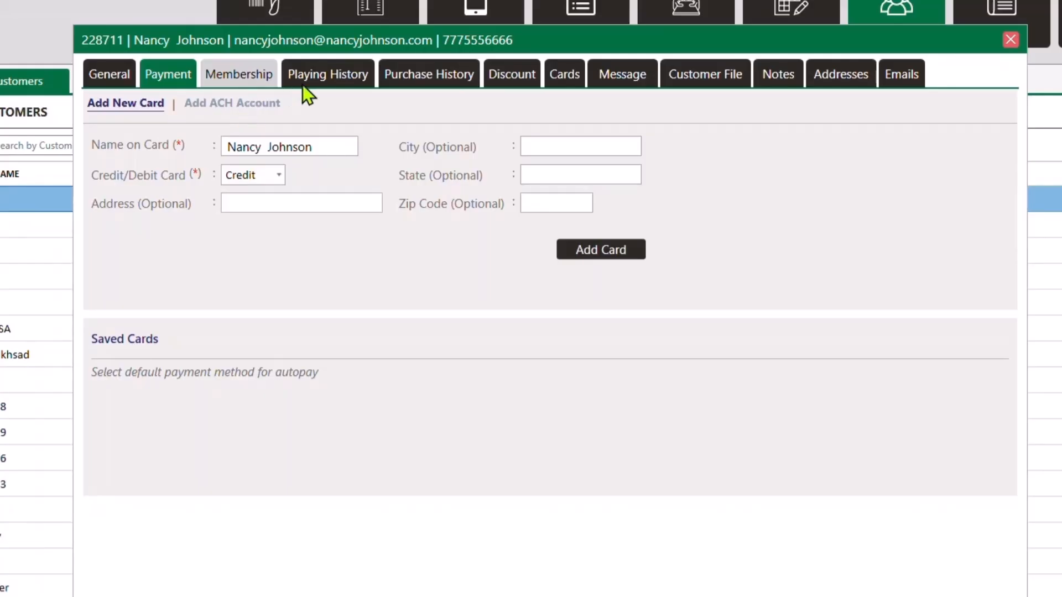
pyautogui.click(332, 75)
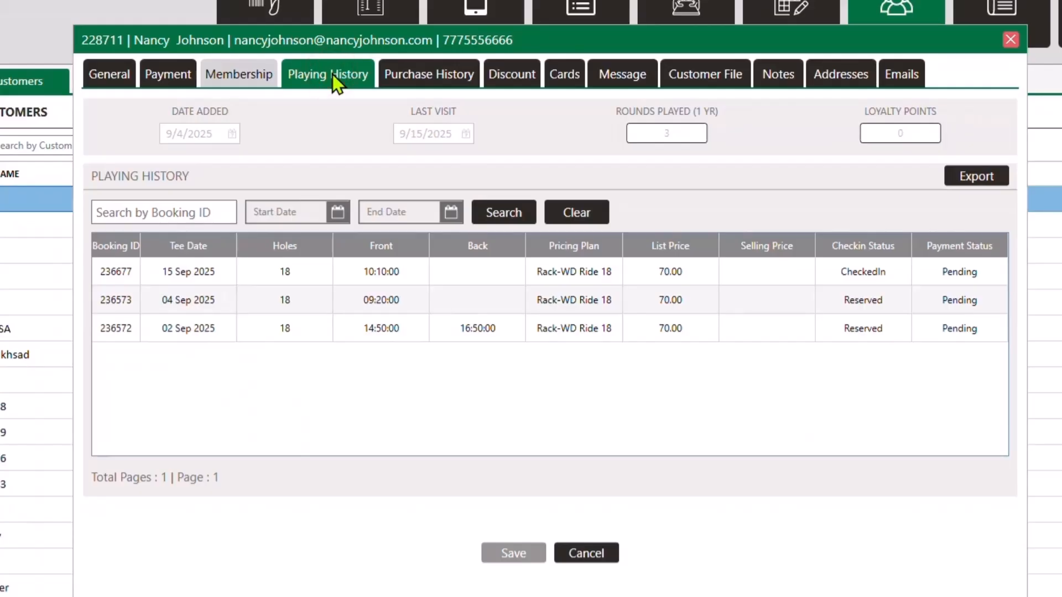
pyautogui.click(420, 75)
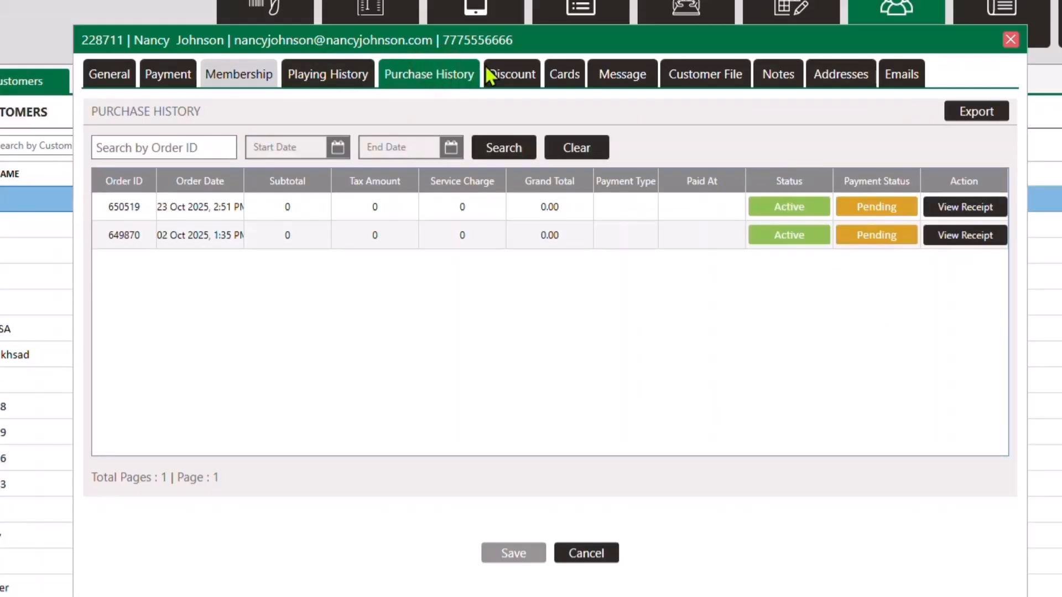
pyautogui.click(515, 74)
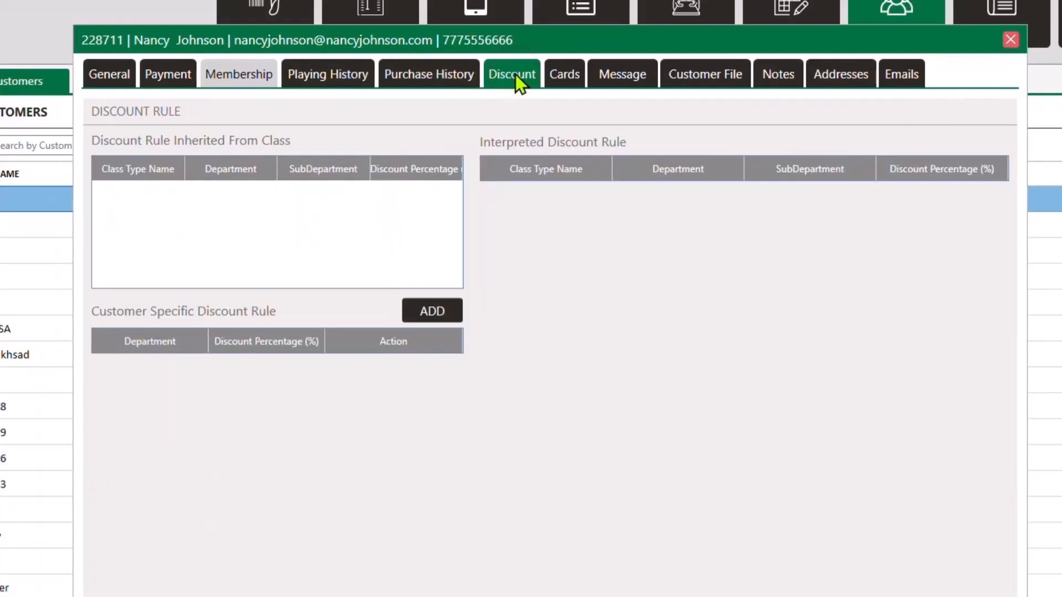
pyautogui.click(576, 74)
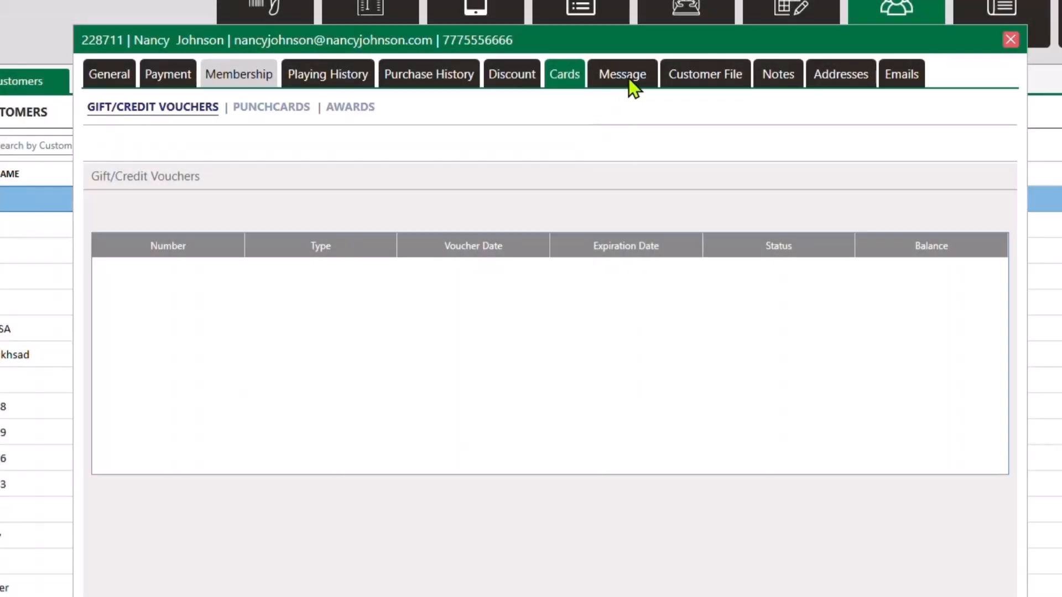
pyautogui.click(719, 73)
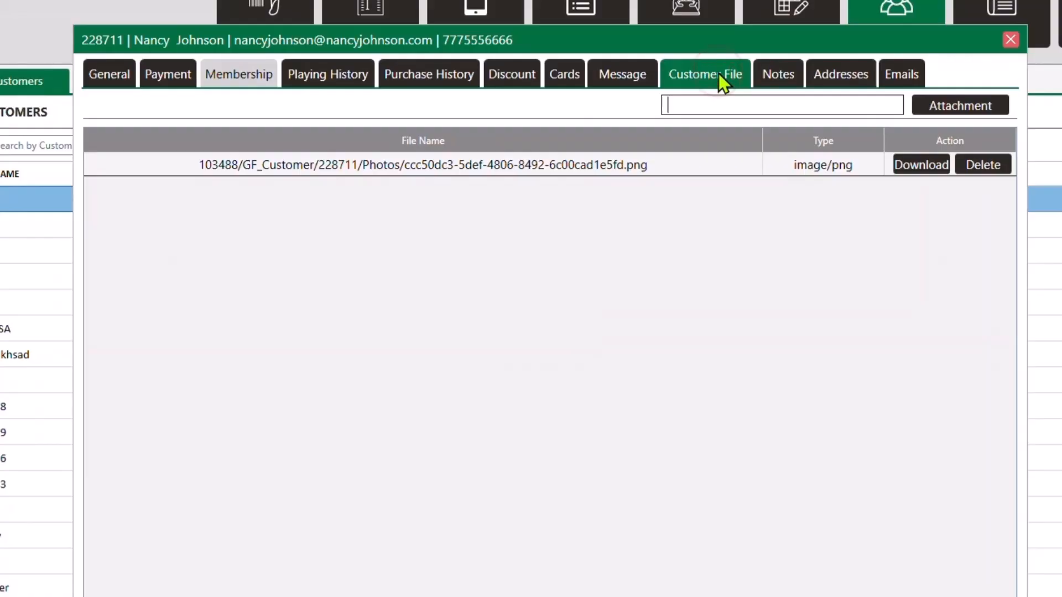
pyautogui.click(775, 75)
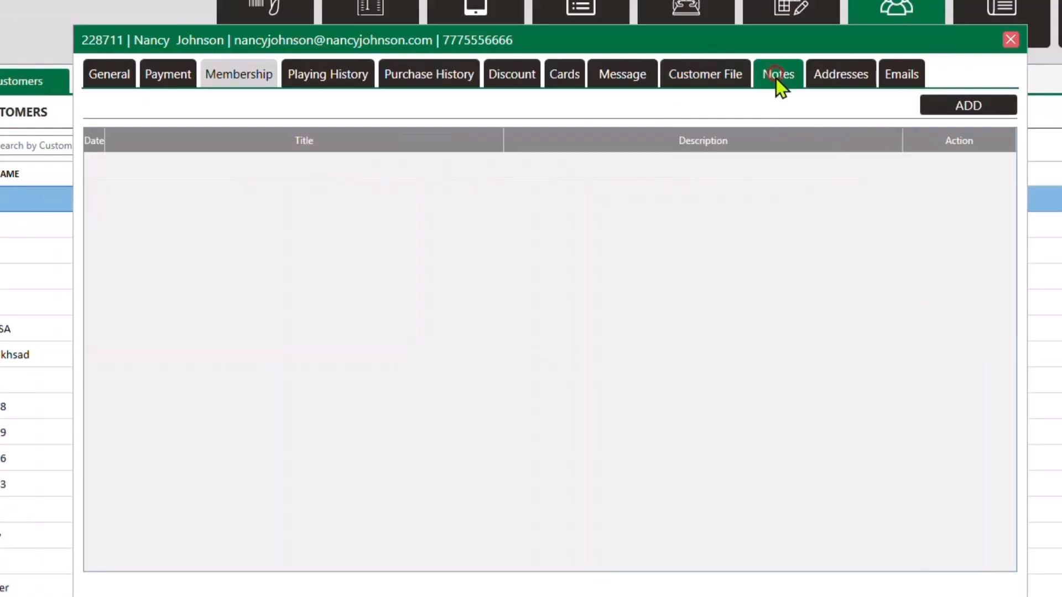
# - Return to the customer's general information and review the directory settings and profile settings
pyautogui.click(114, 75)
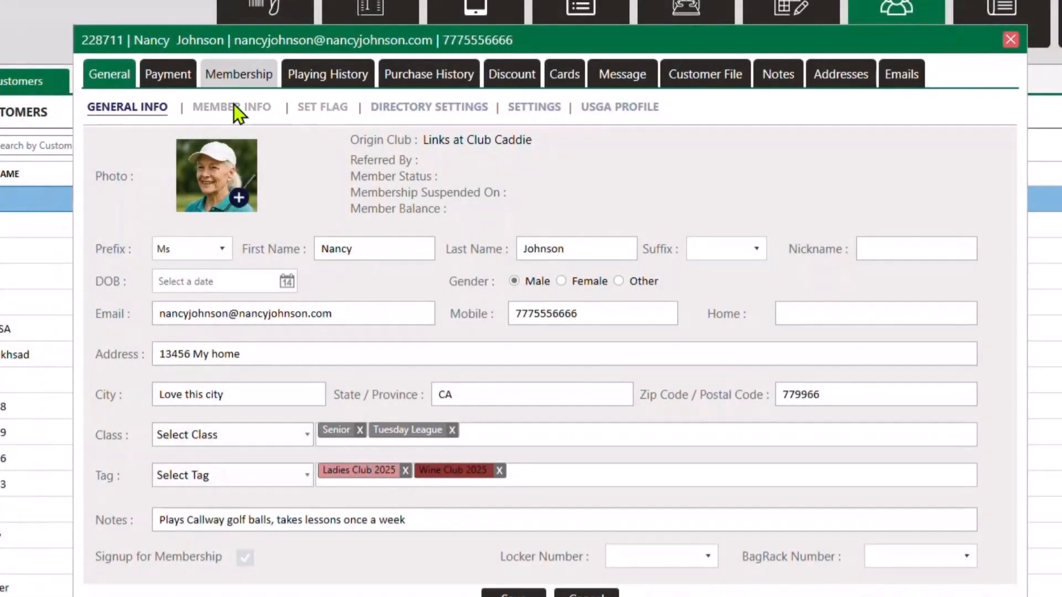
pyautogui.click(437, 111)
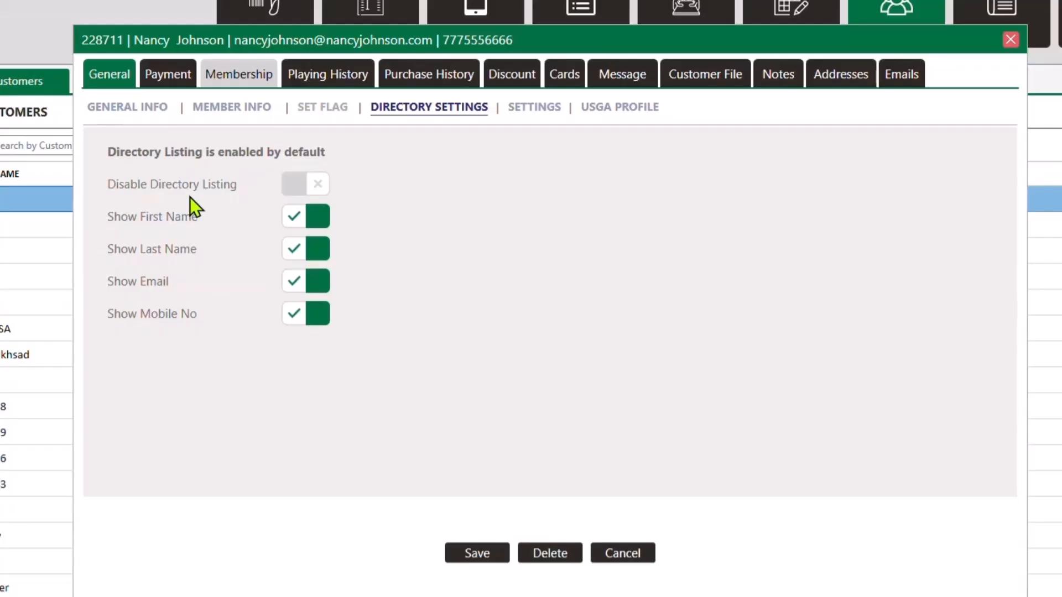
pyautogui.click(542, 111)
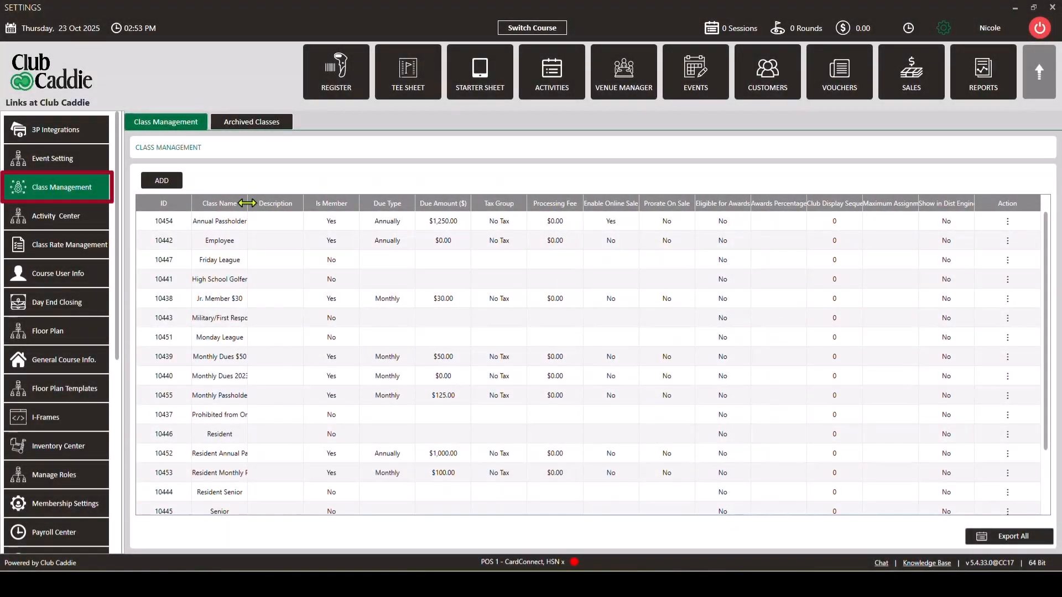
# - Widen the Class Name column in the class management list to read the full class names
pyautogui.moveTo(247, 202); pyautogui.dragTo(282, 200)
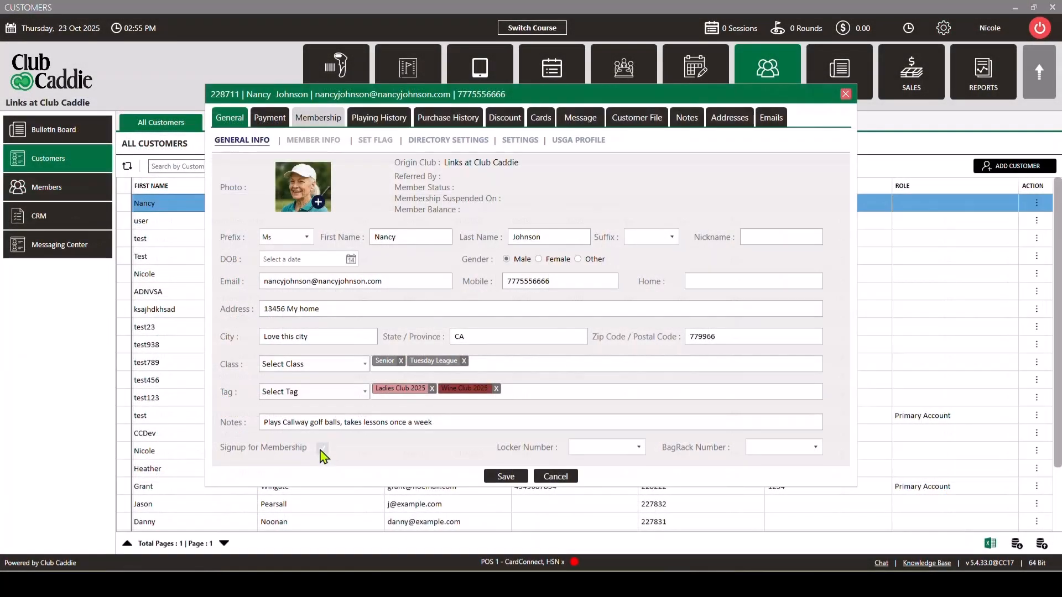
# - Sign the customer up for membership with the Annual Passholder class and the Black Friday Special strategy, and save the profile
pyautogui.click(323, 448)
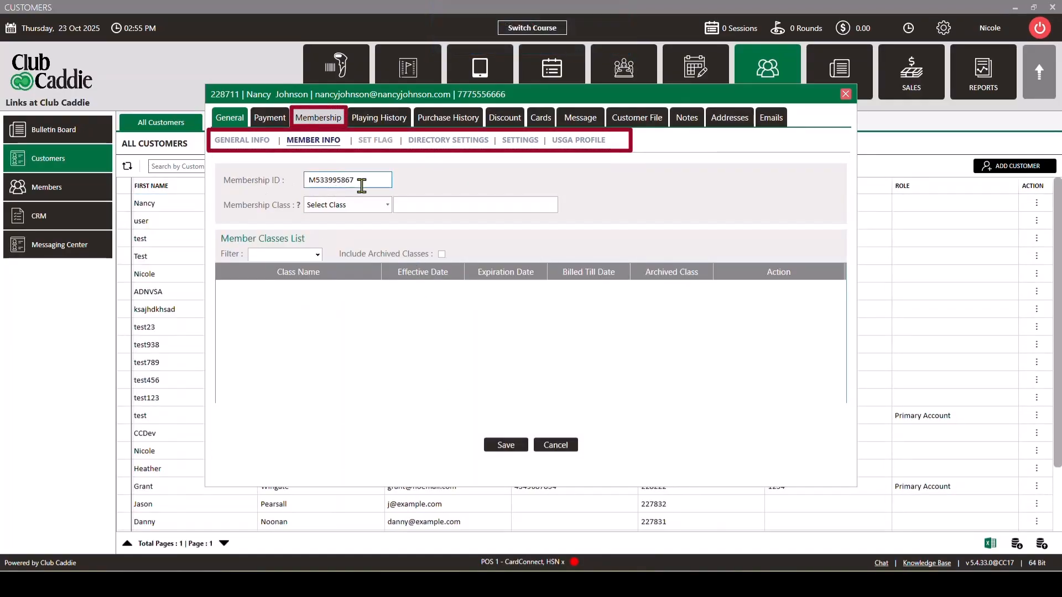
pyautogui.click(388, 206)
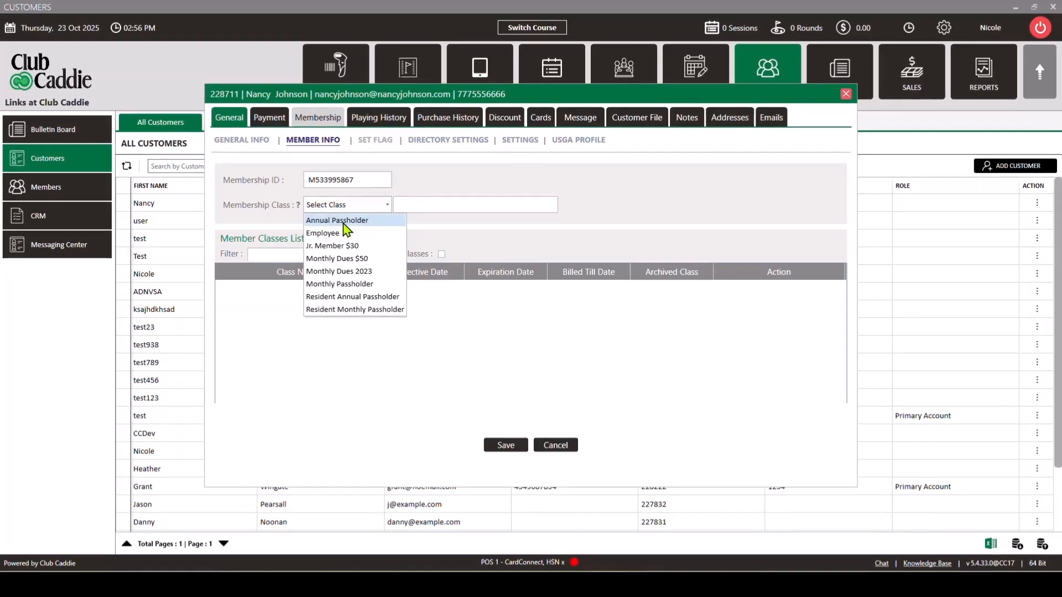
pyautogui.click(344, 221)
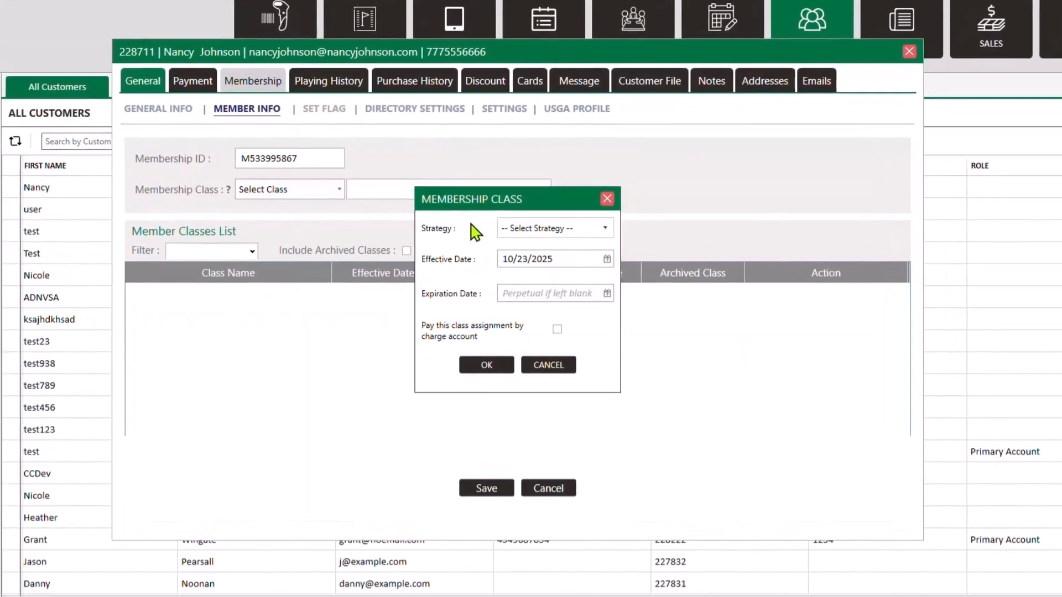
pyautogui.click(539, 222)
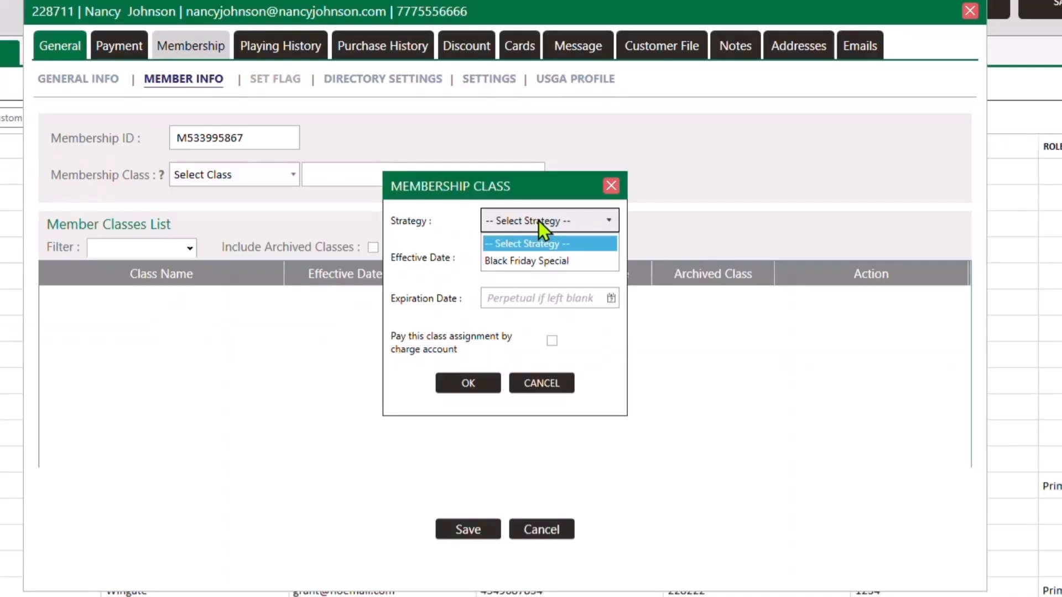
pyautogui.click(527, 260)
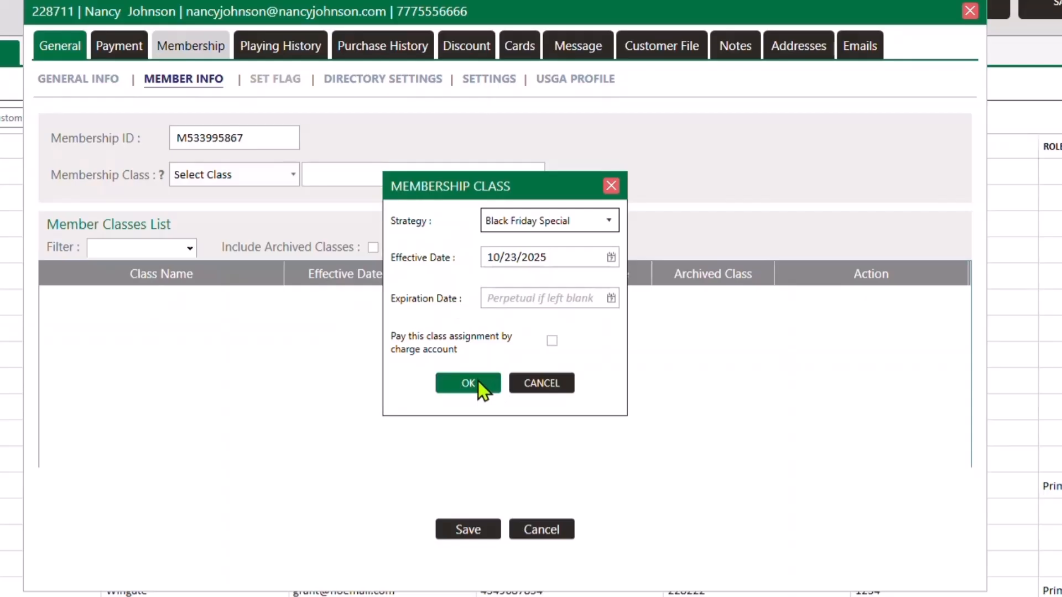
pyautogui.click(461, 382)
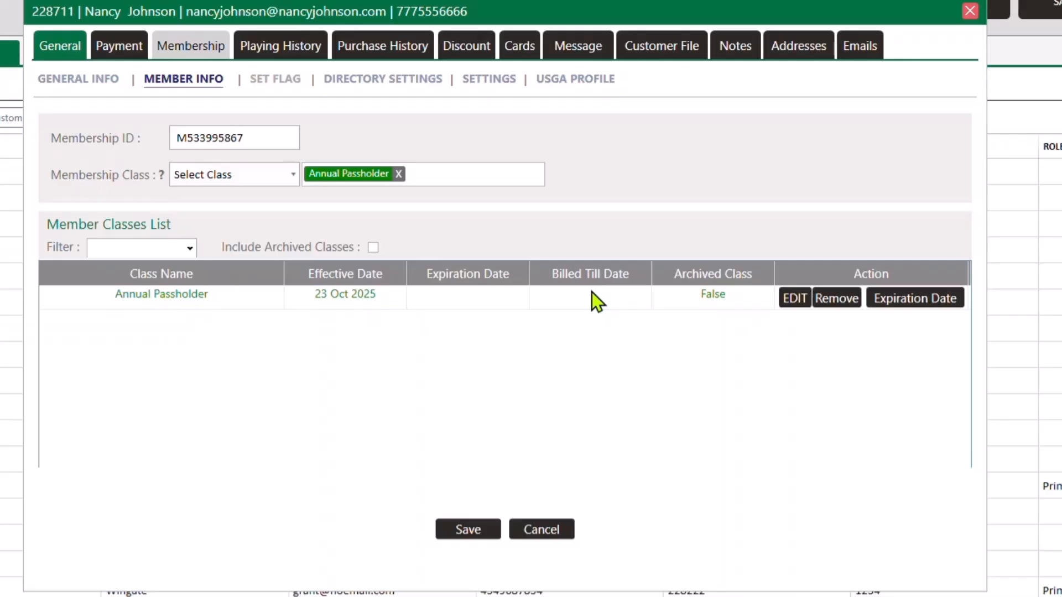
pyautogui.click(472, 529)
pyautogui.click(470, 530)
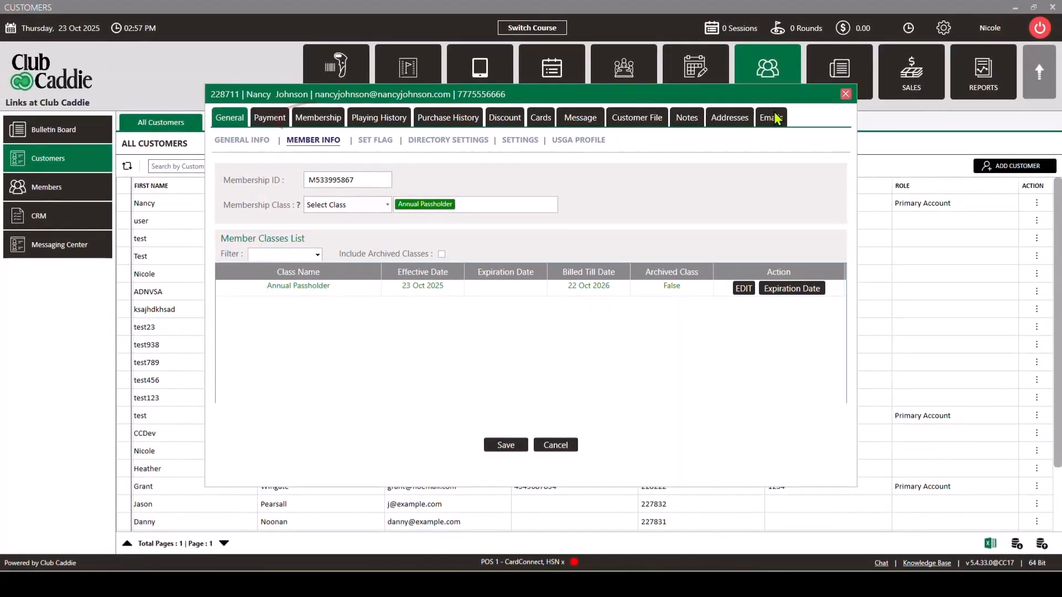
# - Review the member's repeat billing item with the Strategy column widened, and view the membership payment history
pyautogui.click(321, 118)
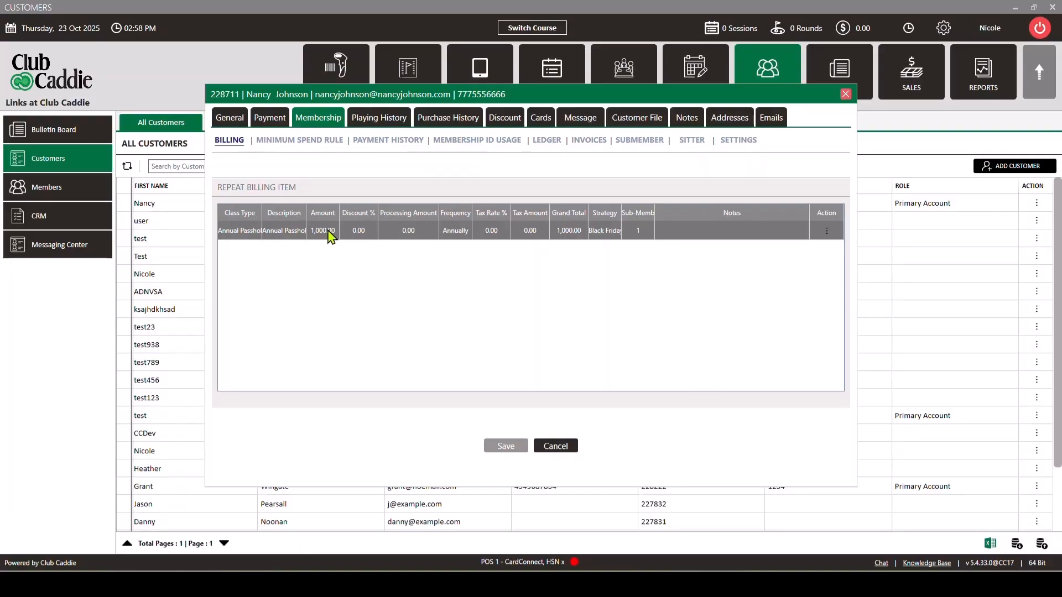
pyautogui.moveTo(622, 212); pyautogui.dragTo(653, 212)
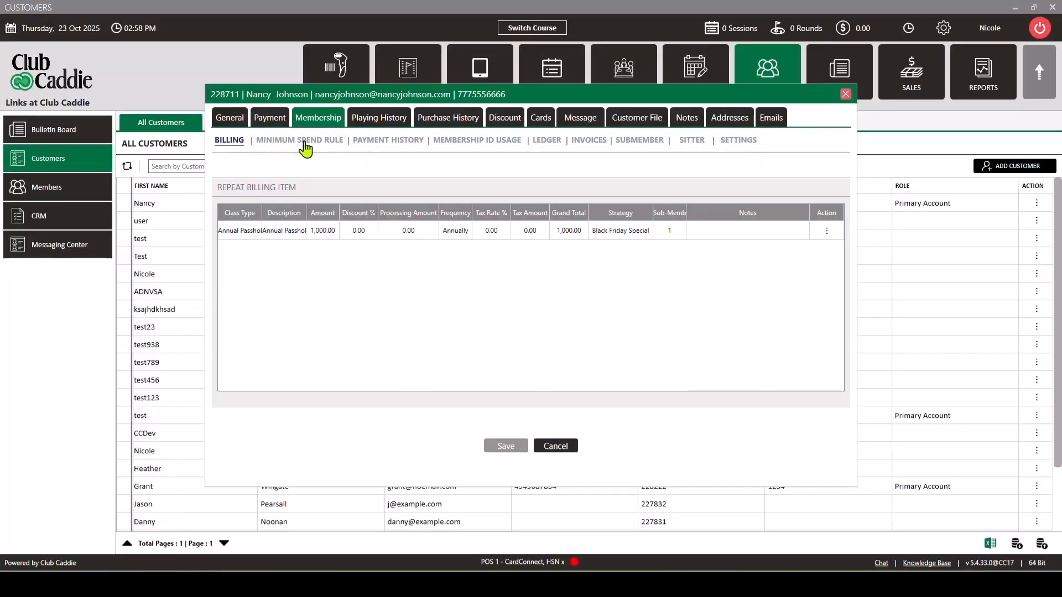
pyautogui.click(384, 143)
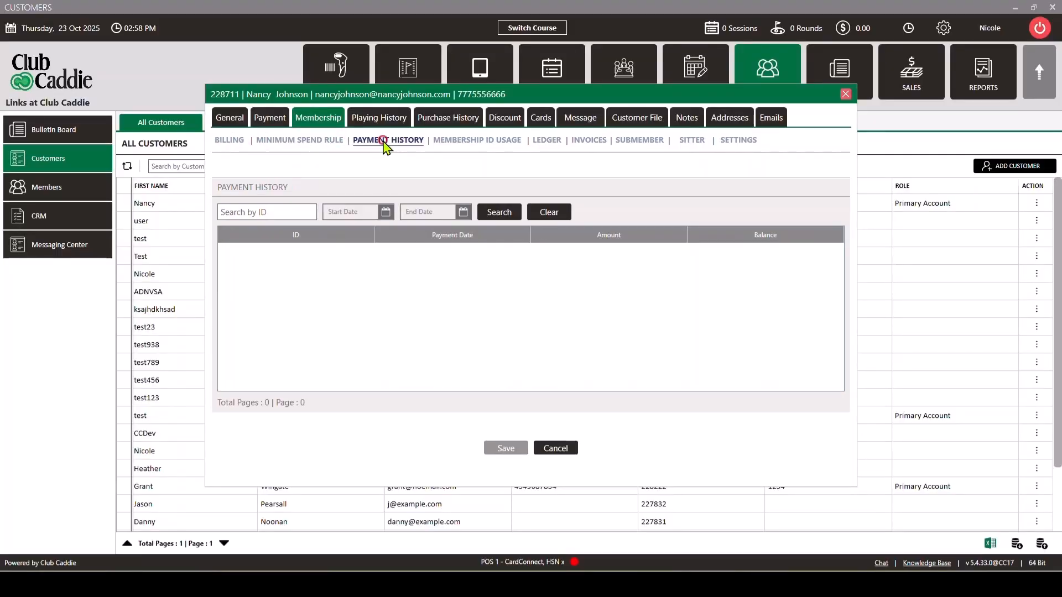
# - Review the member's membership ID usage, ledger, invoices, submember, sitter and membership settings sections
pyautogui.click(474, 143)
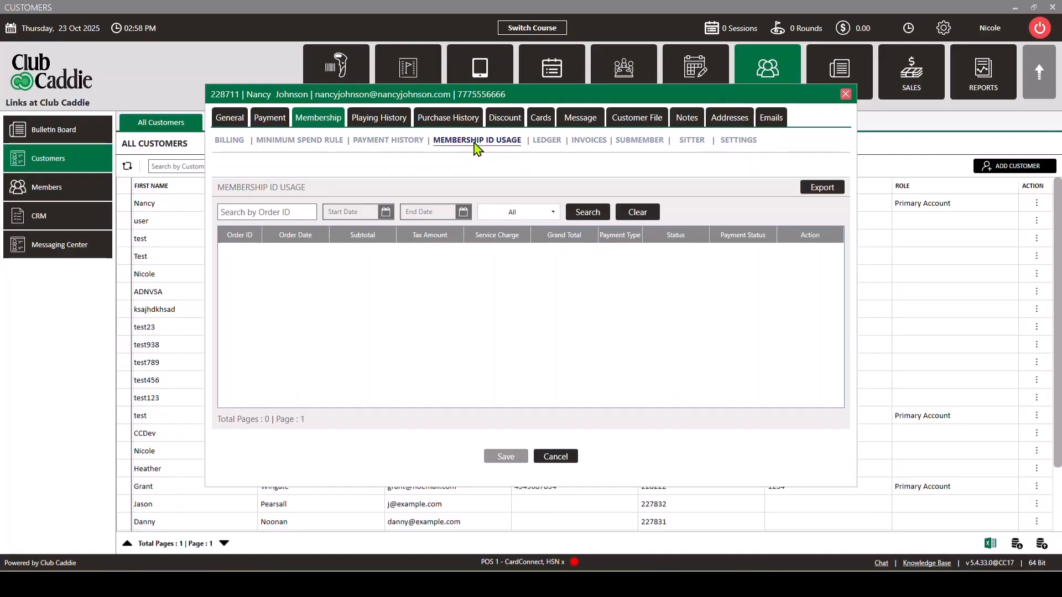
pyautogui.click(546, 141)
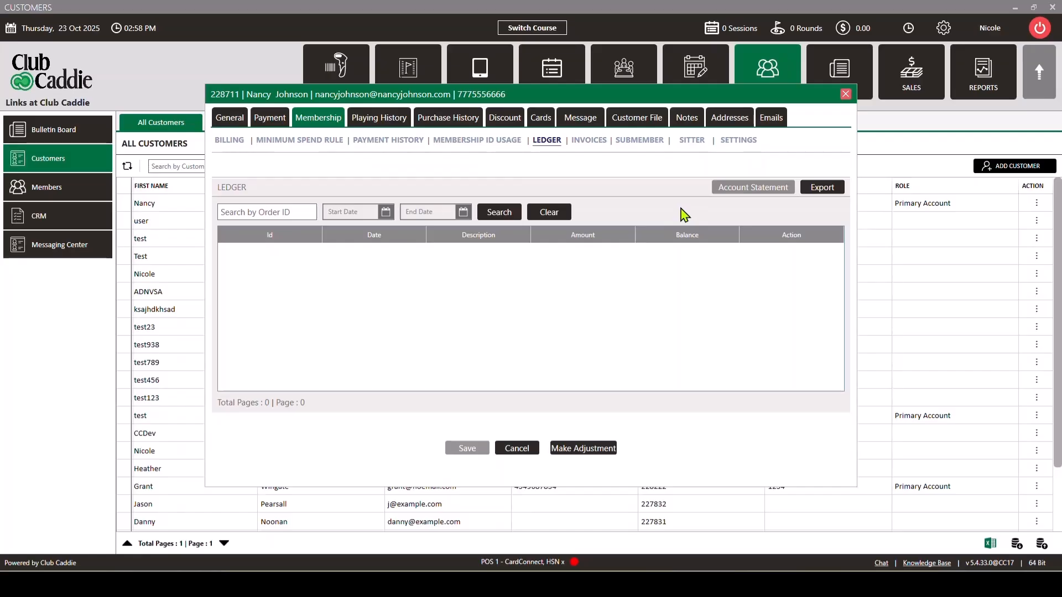
pyautogui.click(589, 142)
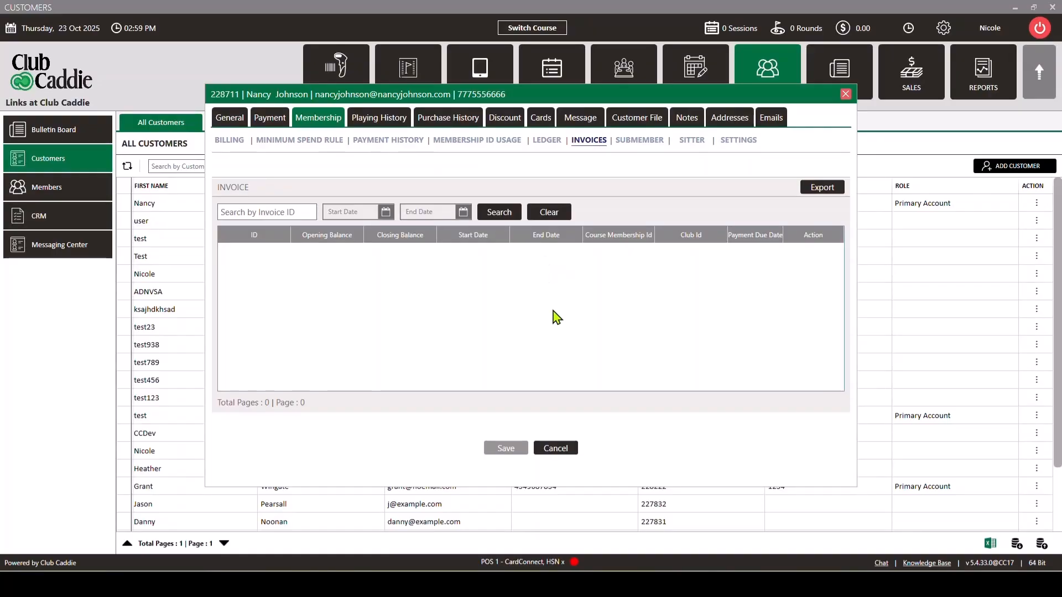
pyautogui.click(641, 141)
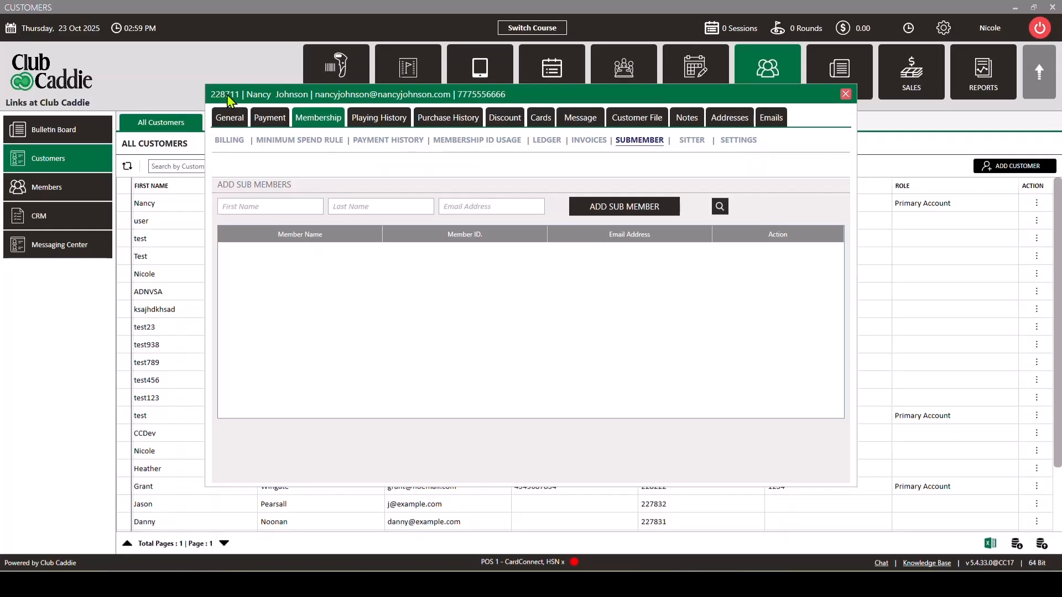
pyautogui.click(691, 145)
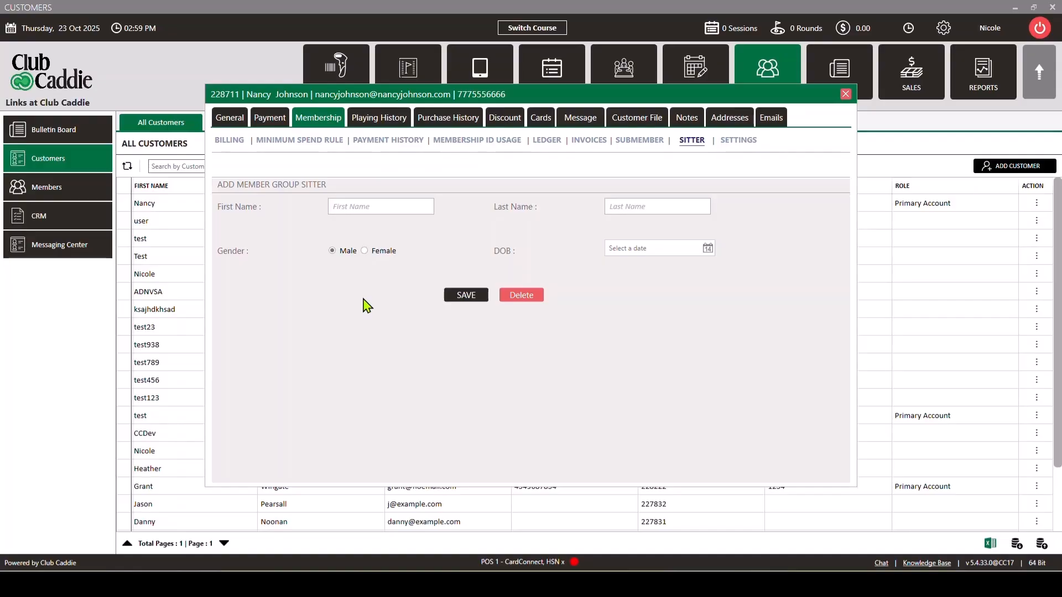
pyautogui.click(733, 142)
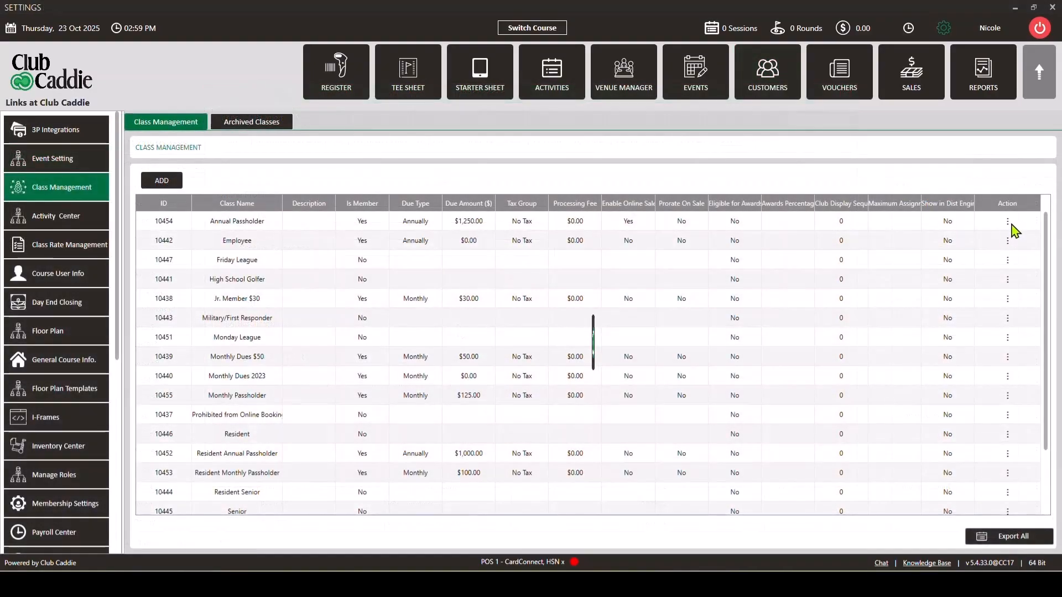
# - Review the discount rules and the additional settings of the Annual Passholder class, closing each without changes
pyautogui.click(1008, 222)
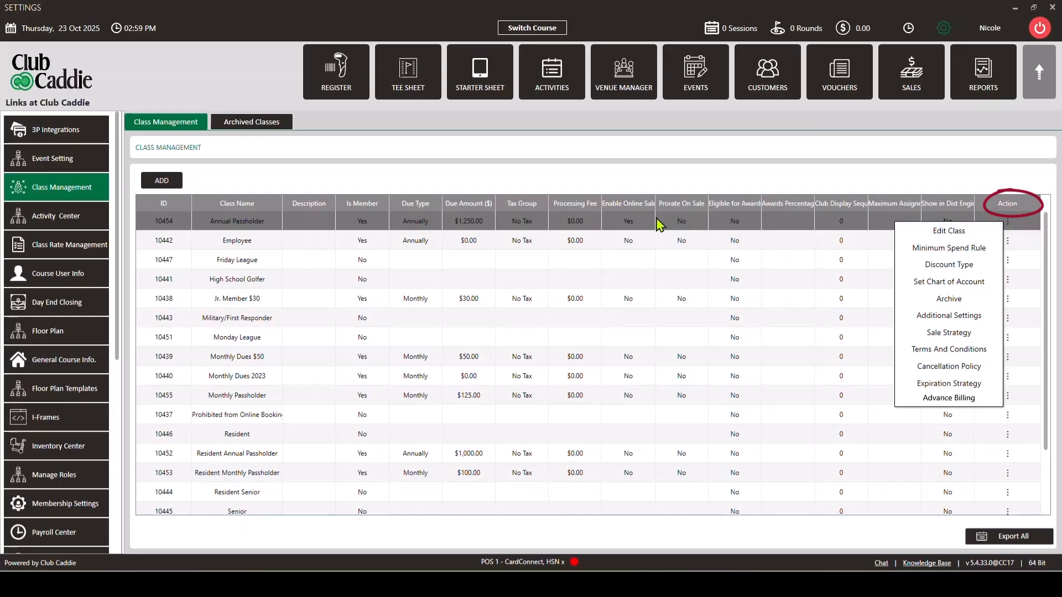
pyautogui.click(949, 267)
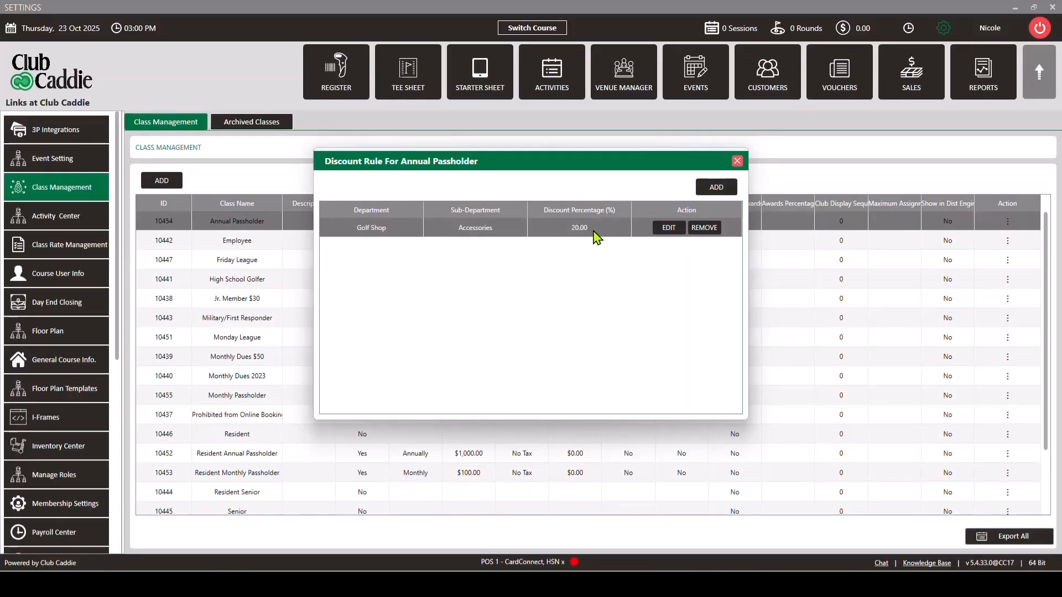
pyautogui.click(737, 161)
pyautogui.click(1006, 221)
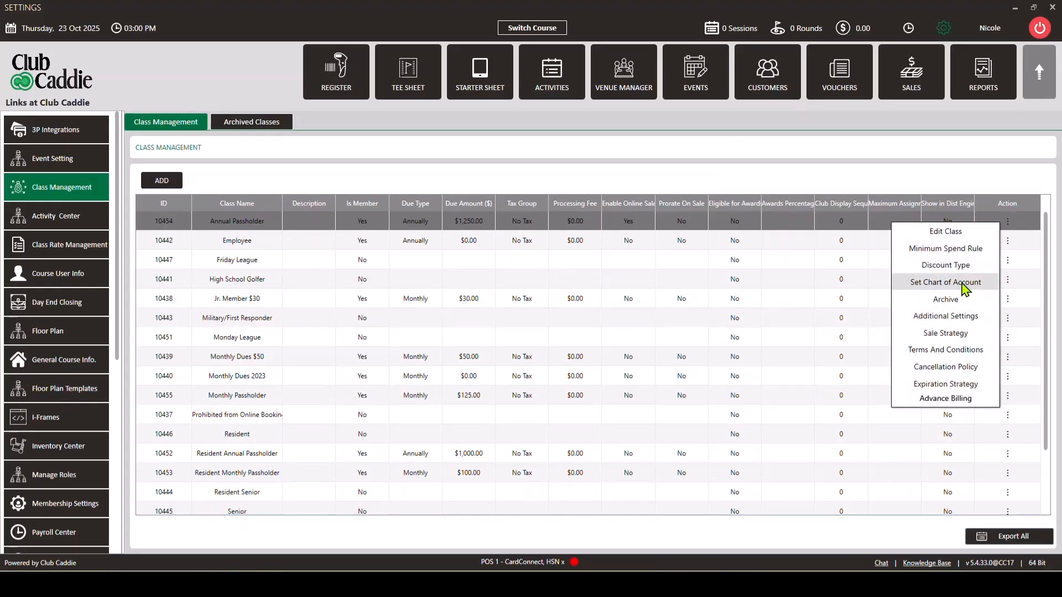
pyautogui.click(963, 319)
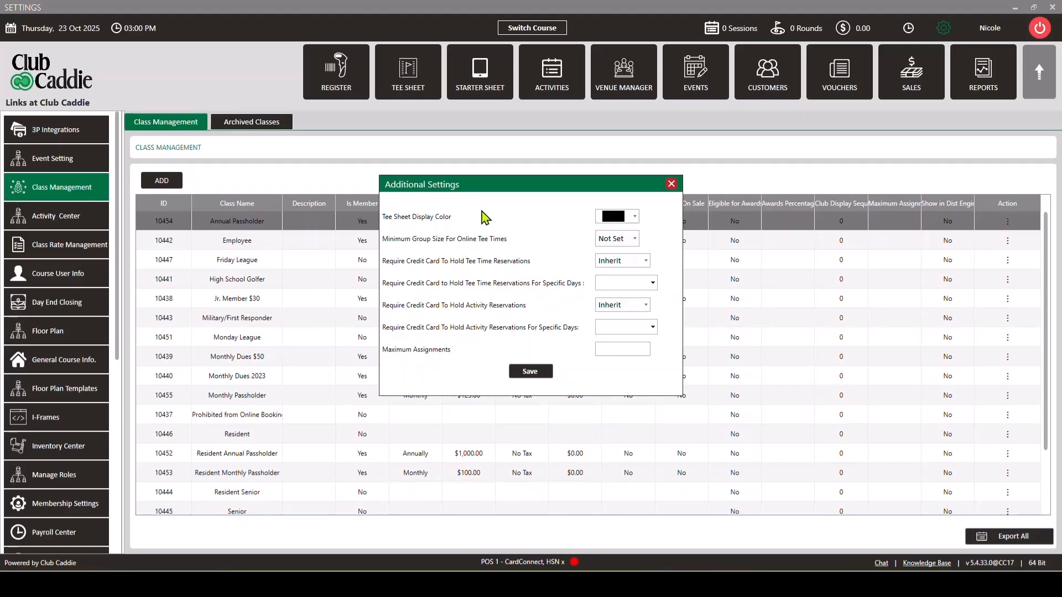
pyautogui.click(672, 184)
# - View the Annual Passholder sale strategies and the Black Friday Special's online enrollment page in the browser, then return and close the strategy list
pyautogui.click(1007, 222)
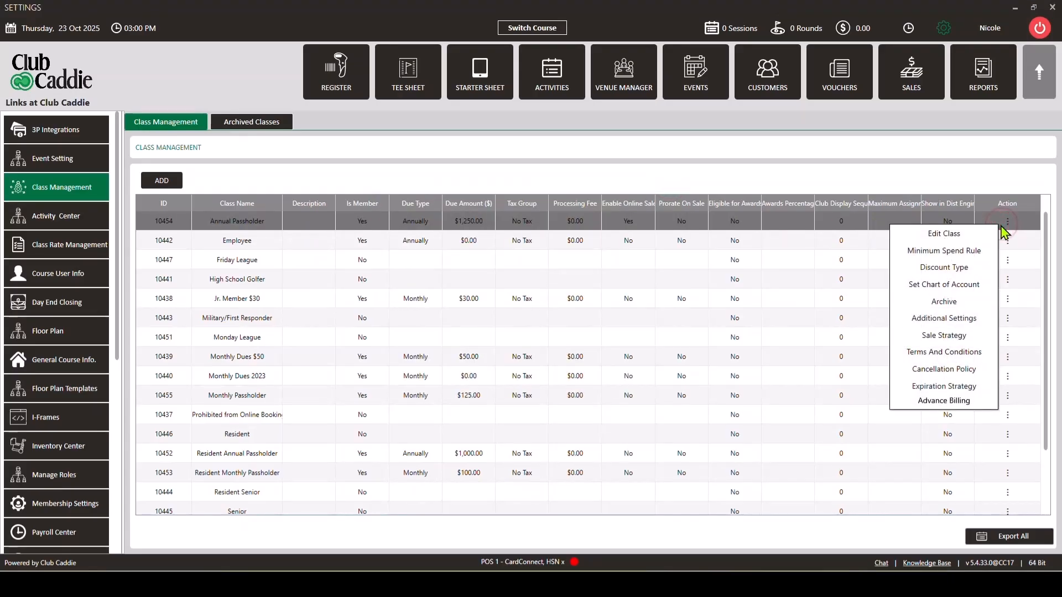
pyautogui.click(947, 336)
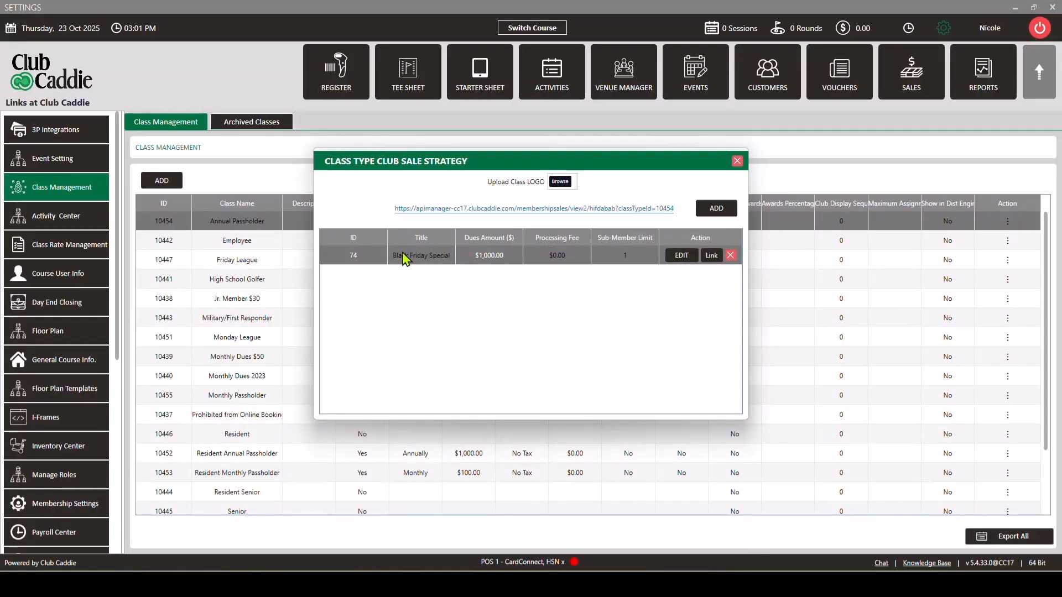
pyautogui.click(713, 256)
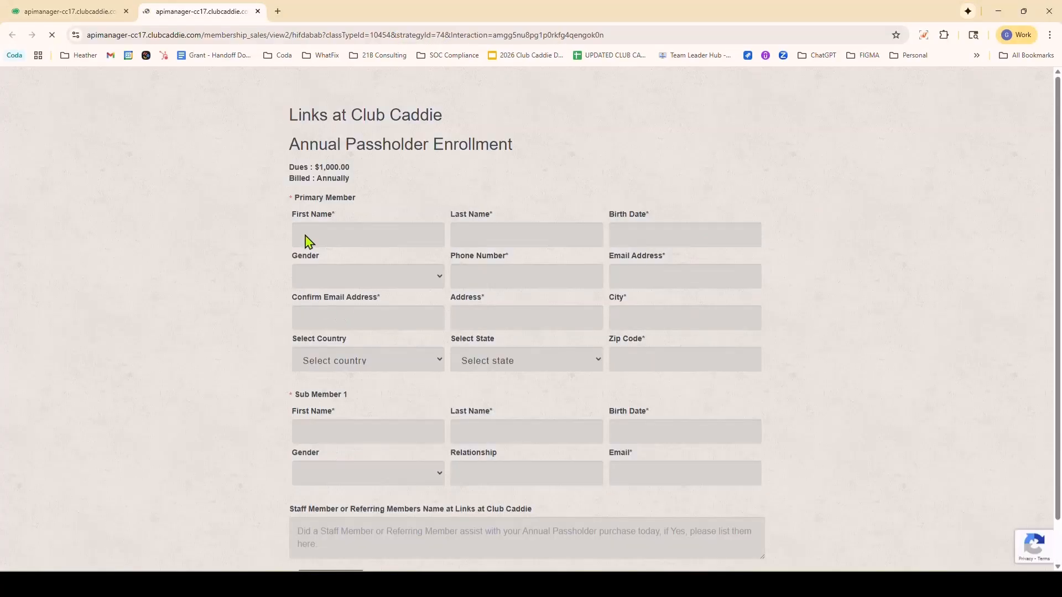
pyautogui.moveTo(320, 162); pyautogui.dragTo(374, 187)
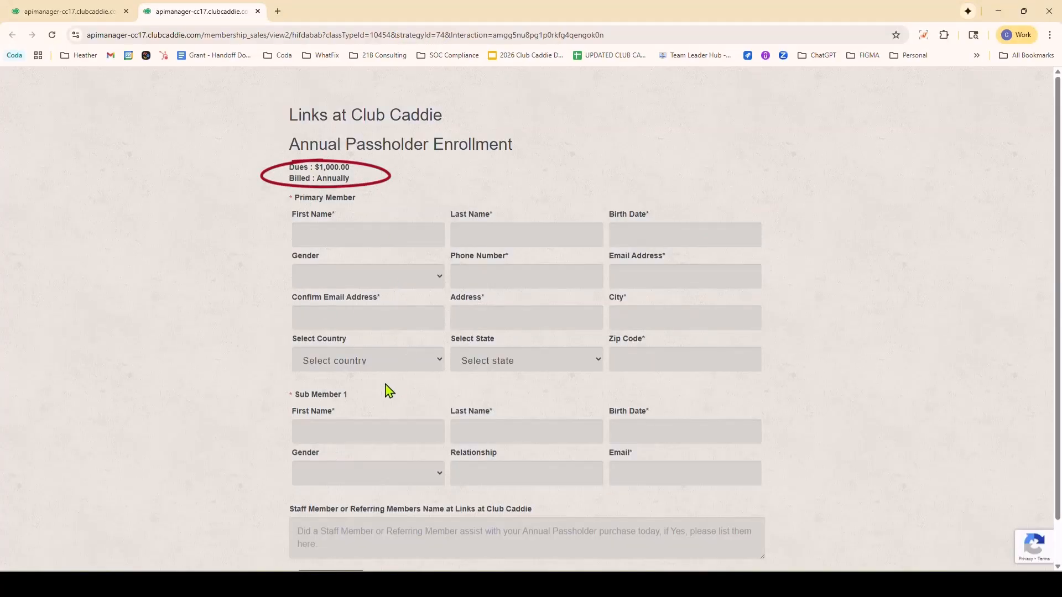
pyautogui.scroll(-1, 410, 429)
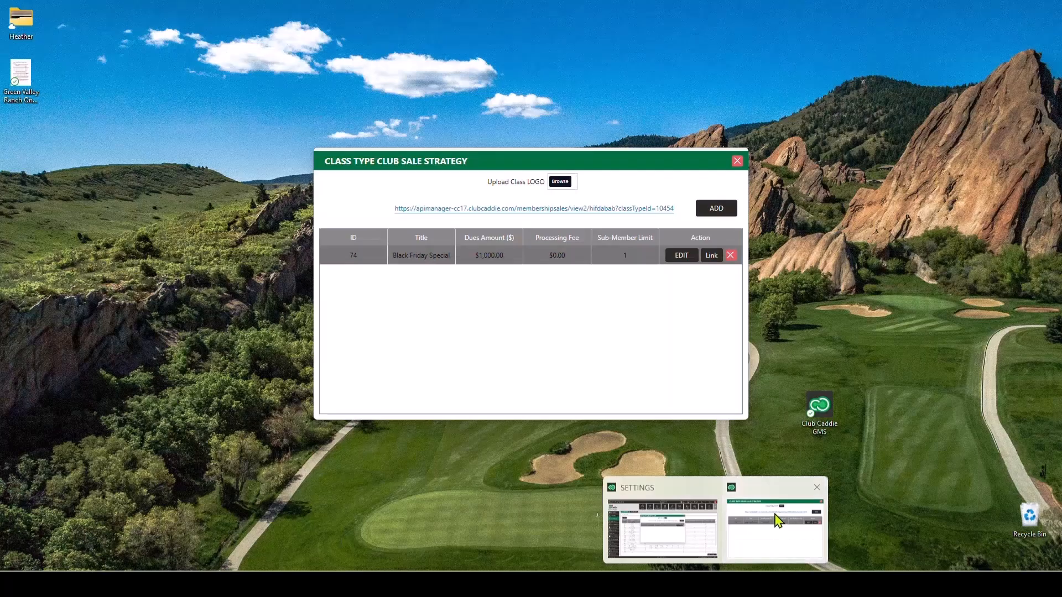
pyautogui.click(774, 513)
pyautogui.click(738, 161)
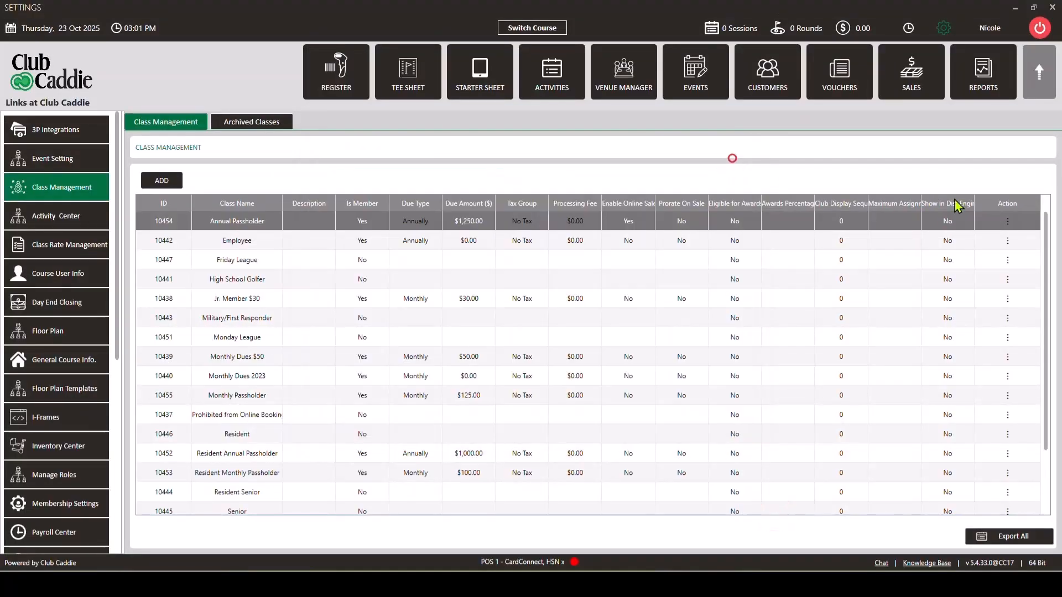
# - Review the advance billing schedule of the Annual Passholder class and leave it without saving
pyautogui.click(1008, 220)
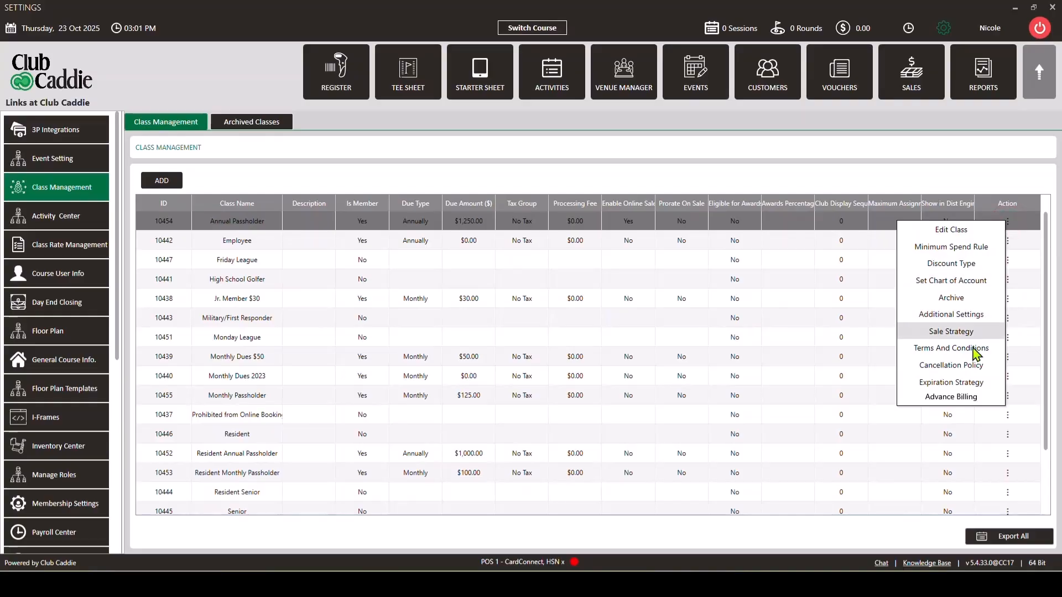
pyautogui.click(941, 400)
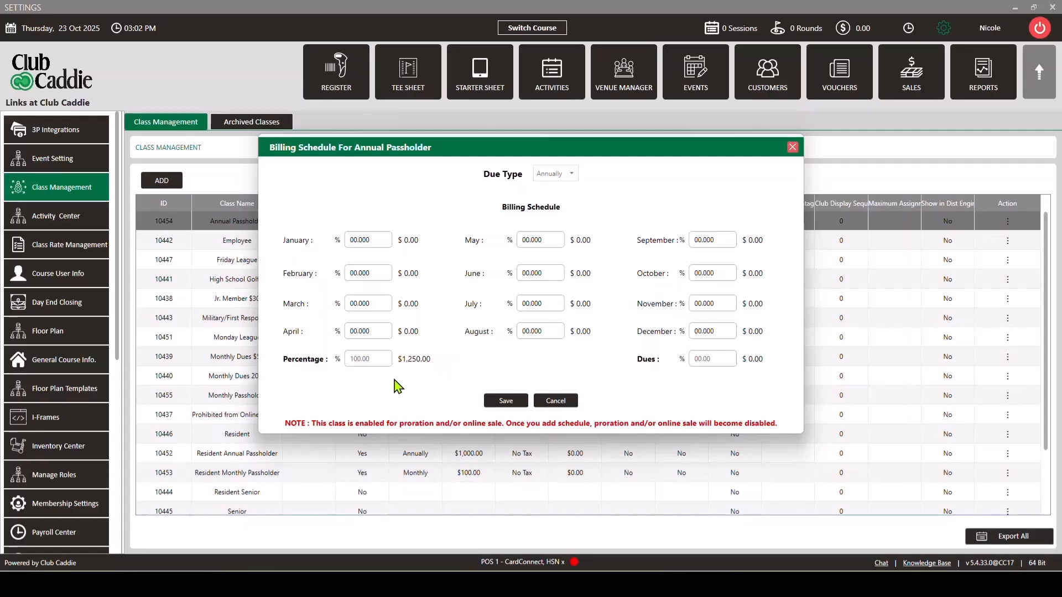
pyautogui.click(554, 402)
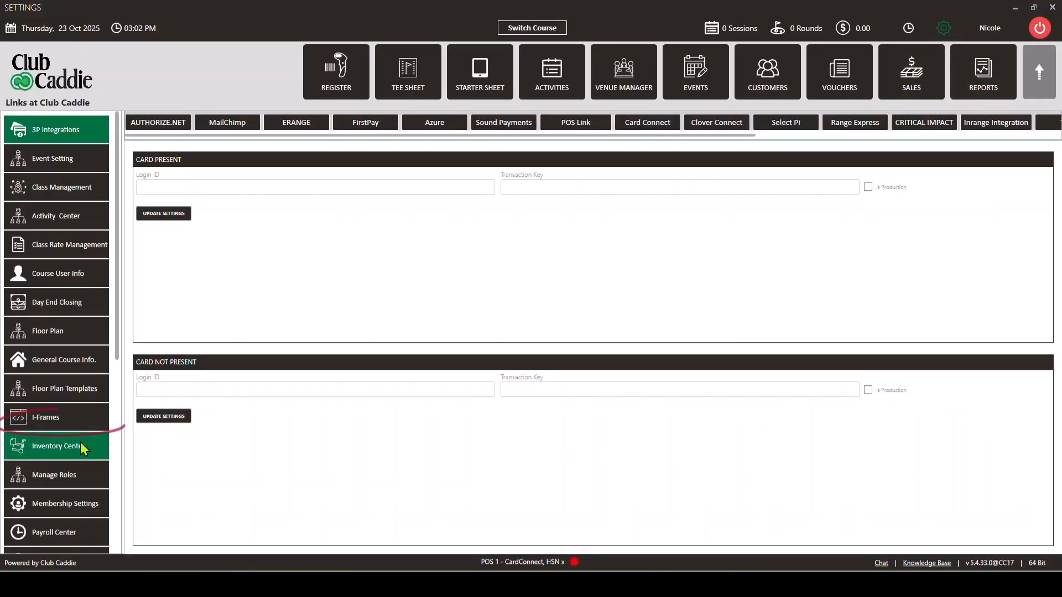
# - Examine the course's membership settings, from sign-up and convenience fee options through invoice emailing, bulk export, autopay policy and invoice display options
pyautogui.click(65, 504)
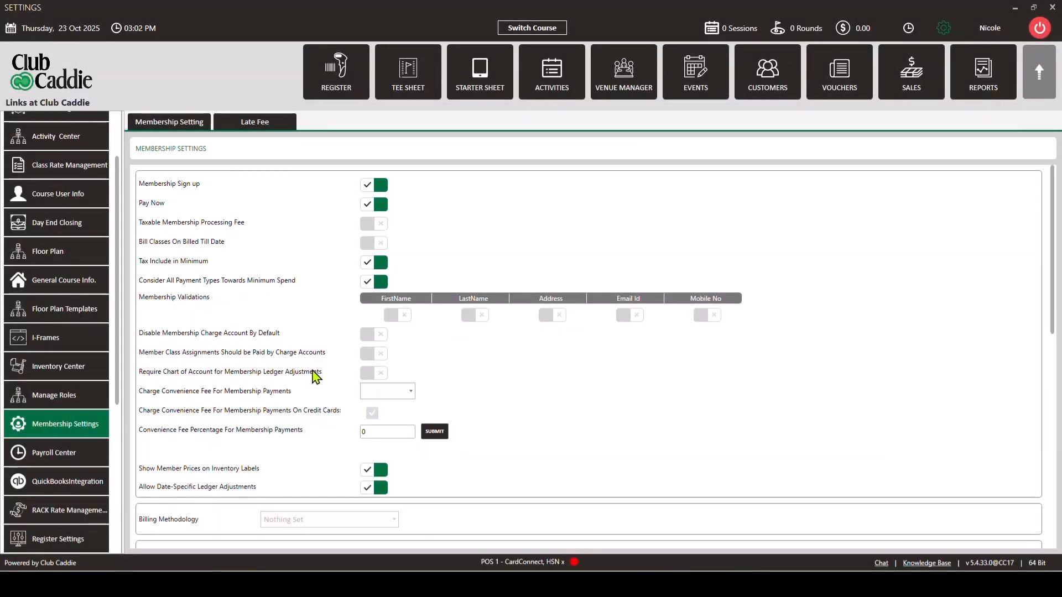
pyautogui.scroll(-3, 313, 379)
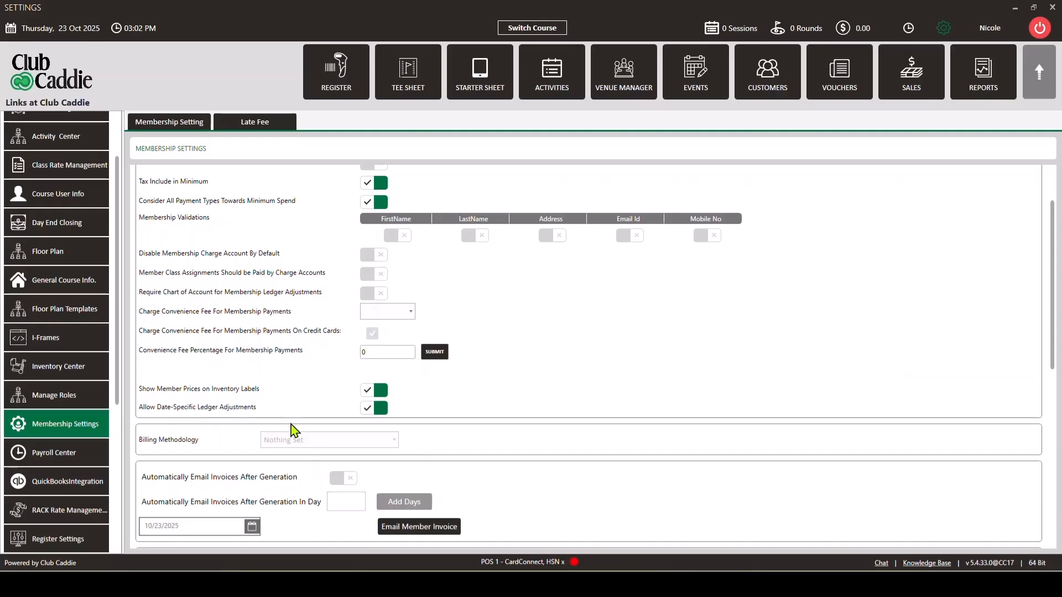
pyautogui.scroll(-3, 299, 439)
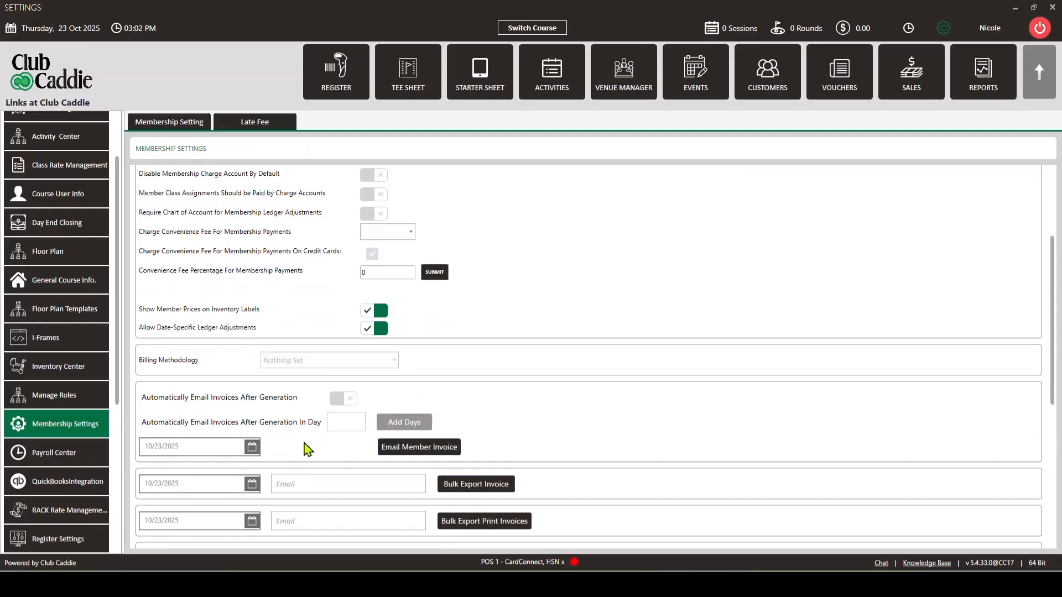
pyautogui.scroll(-1, 309, 448)
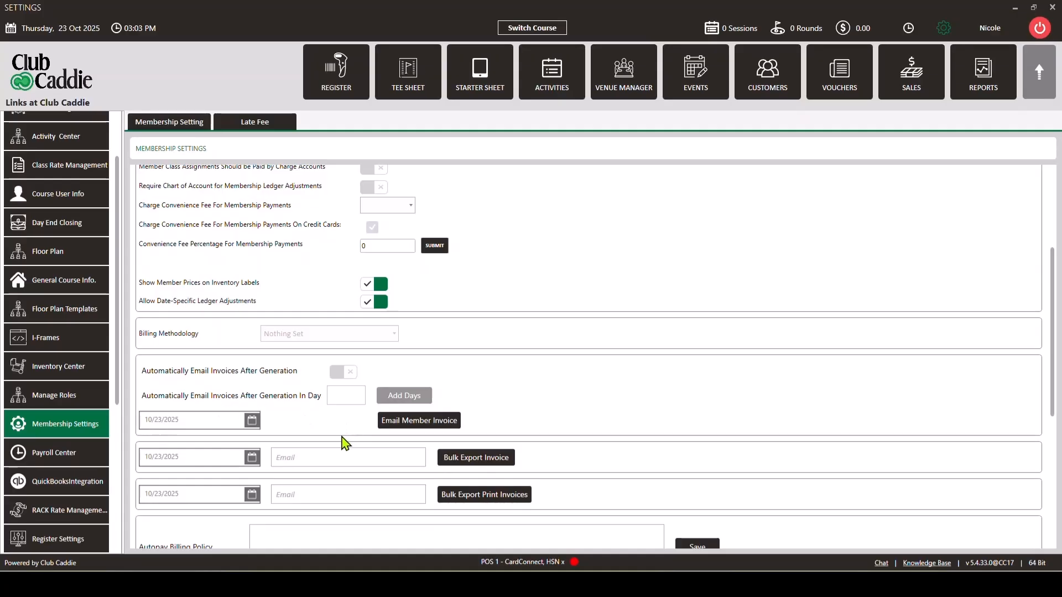
pyautogui.scroll(-1, 344, 441)
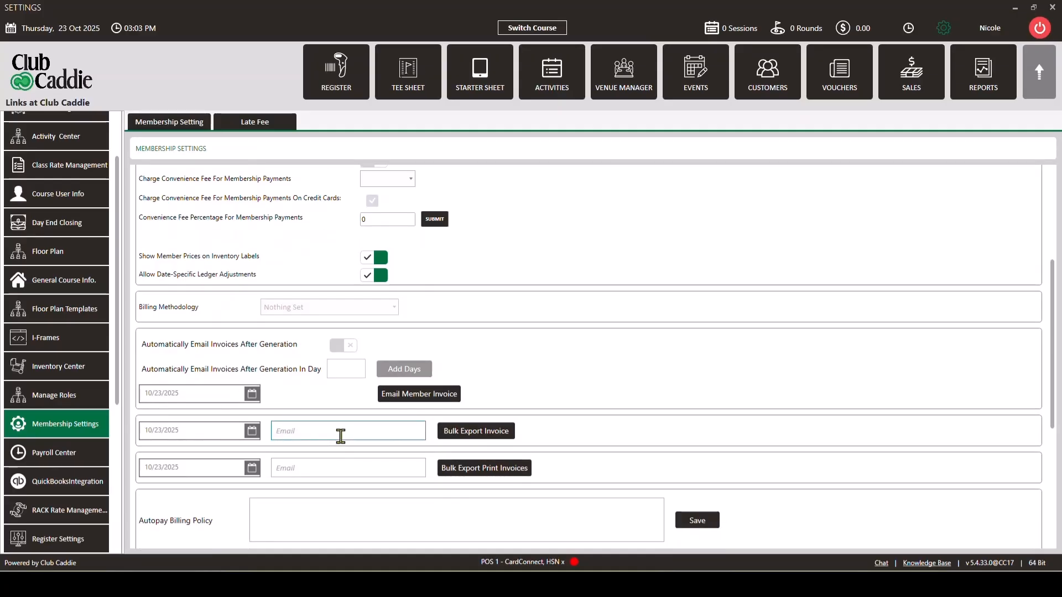
pyautogui.scroll(-6, 341, 437)
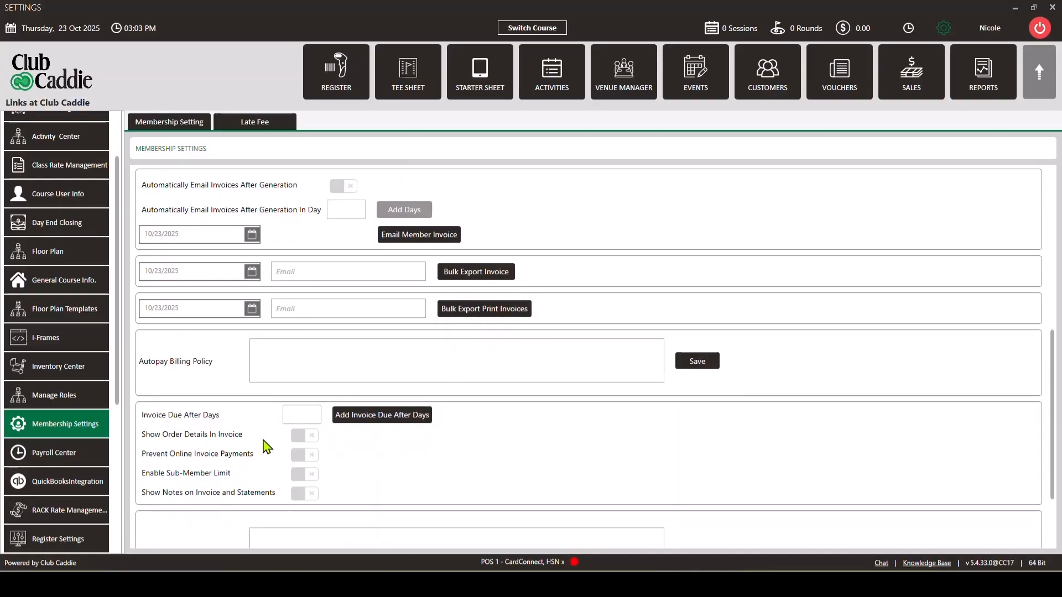
pyautogui.scroll(-1, 265, 446)
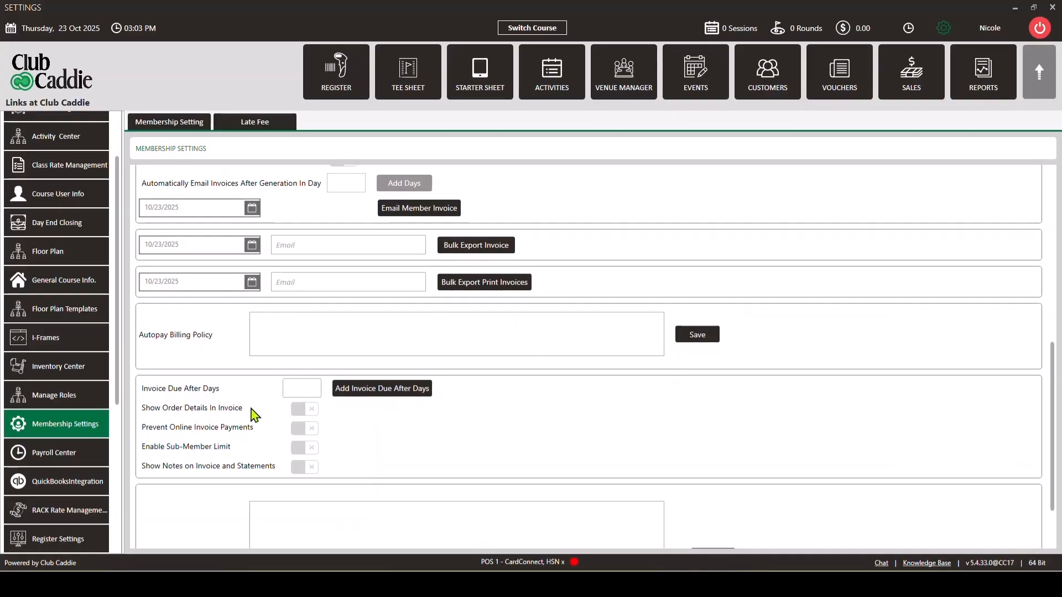
pyautogui.scroll(-3, 374, 437)
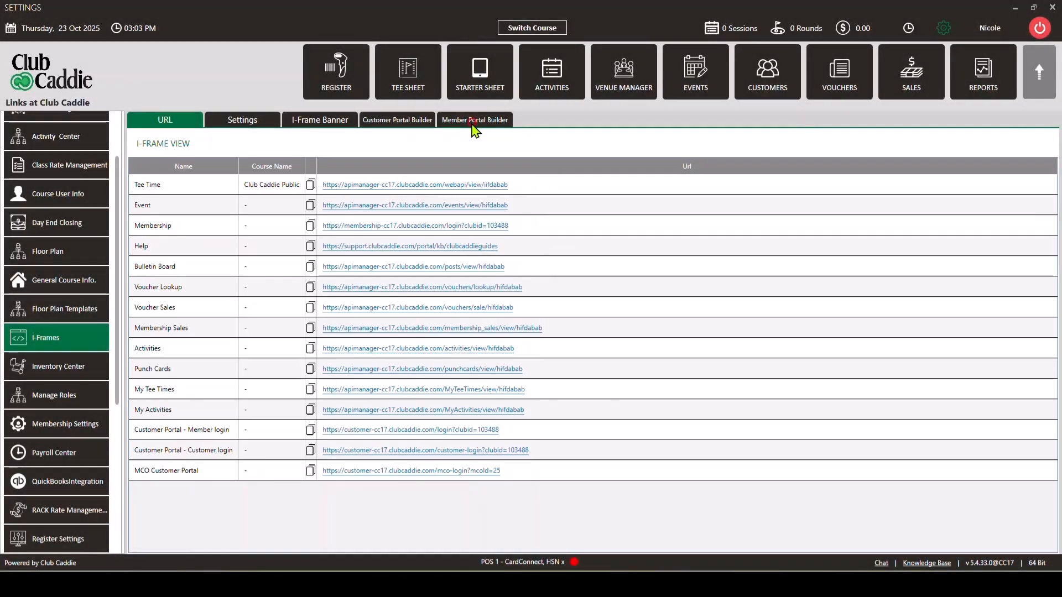
# - Open the Member Portal Builder in the I-Frames settings and review its list of portal pages
pyautogui.click(473, 125)
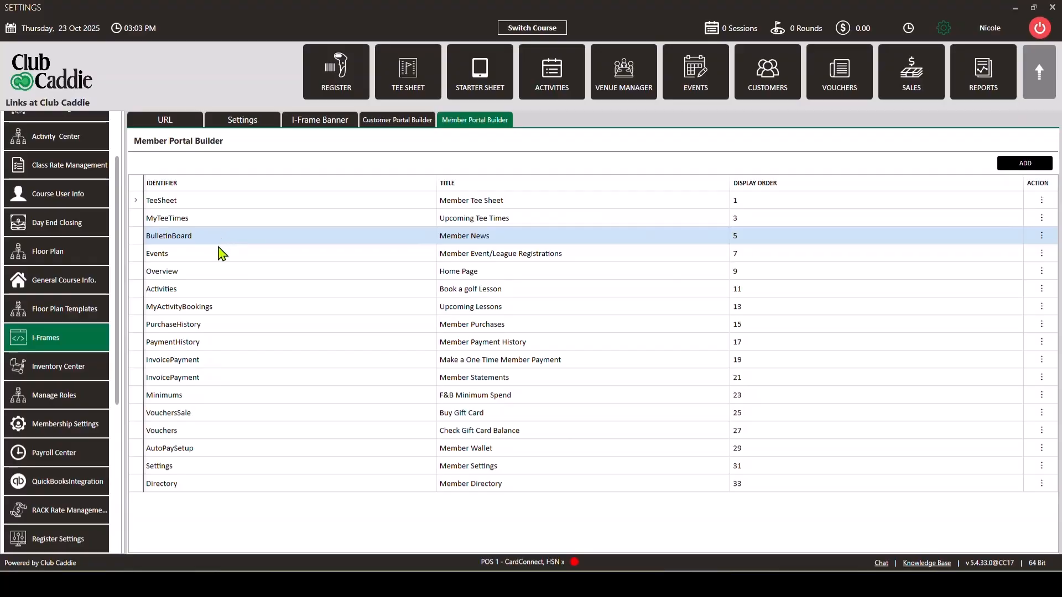
pyautogui.click(245, 261)
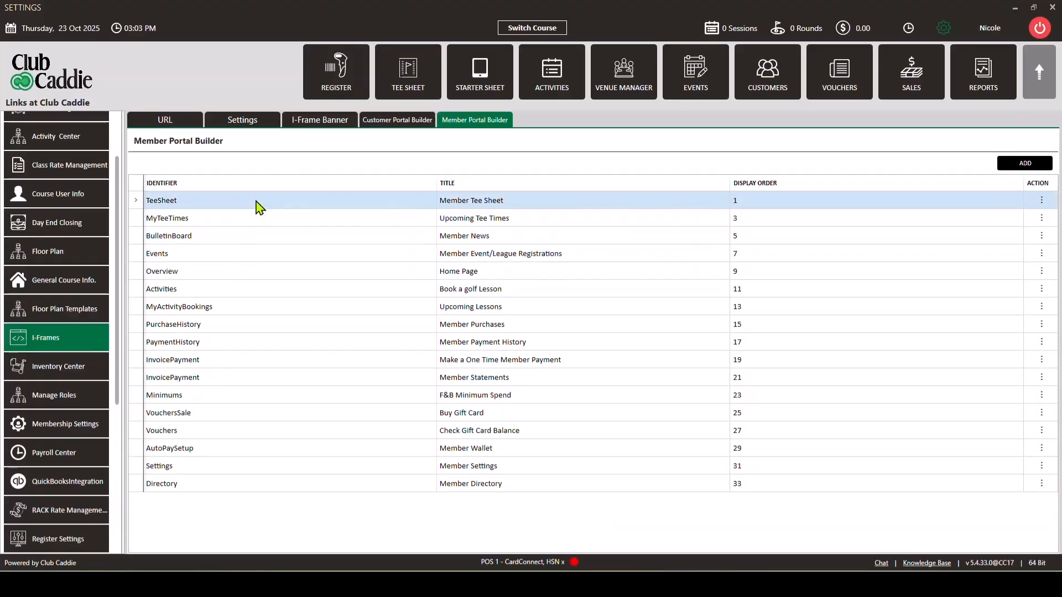